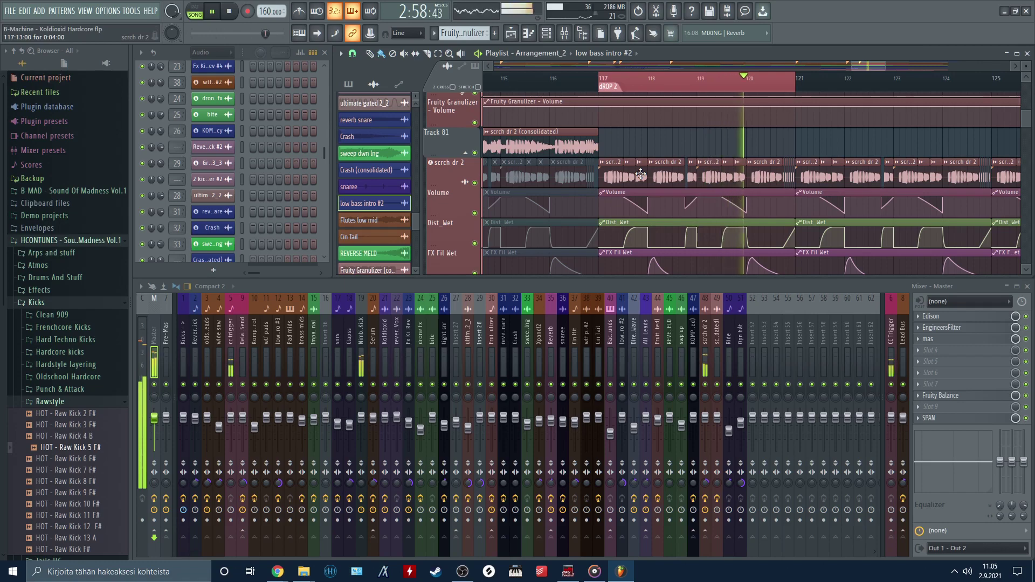
Listen to the DROP 2 section with the time selection extended to about bar 131, and shorten the selection back to bars 117–121.
drag(813, 79, 989, 82)
scroll(975, 85, down, 4)
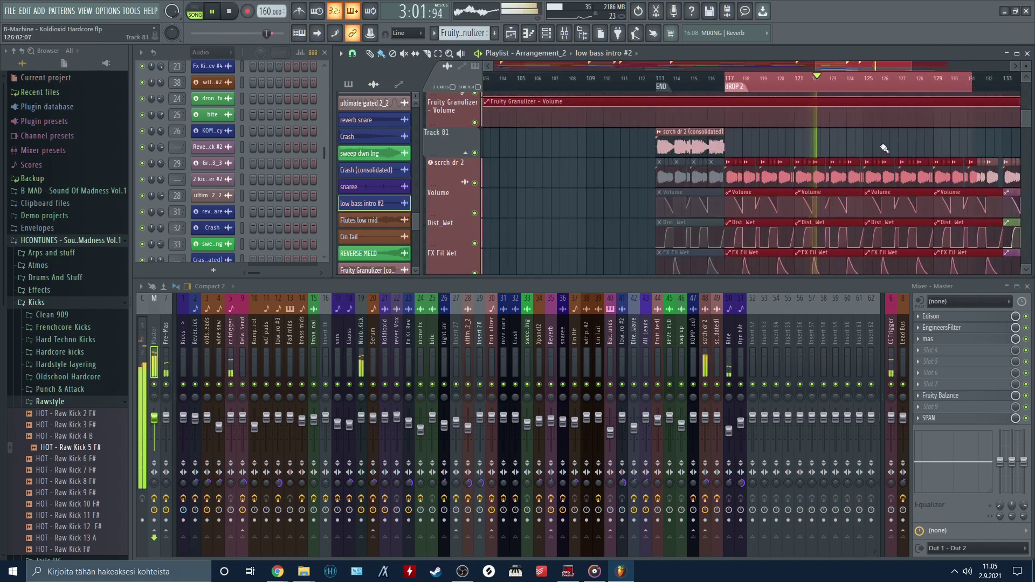
click(521, 211)
key(ctrl+z)
scroll(940, 86, up, 3)
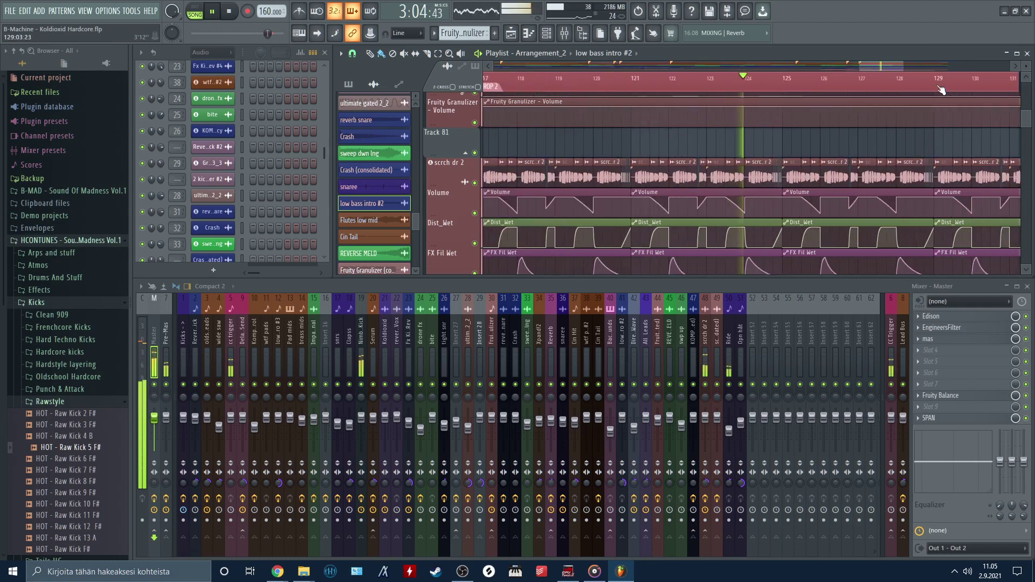
scroll(940, 87, down, 3)
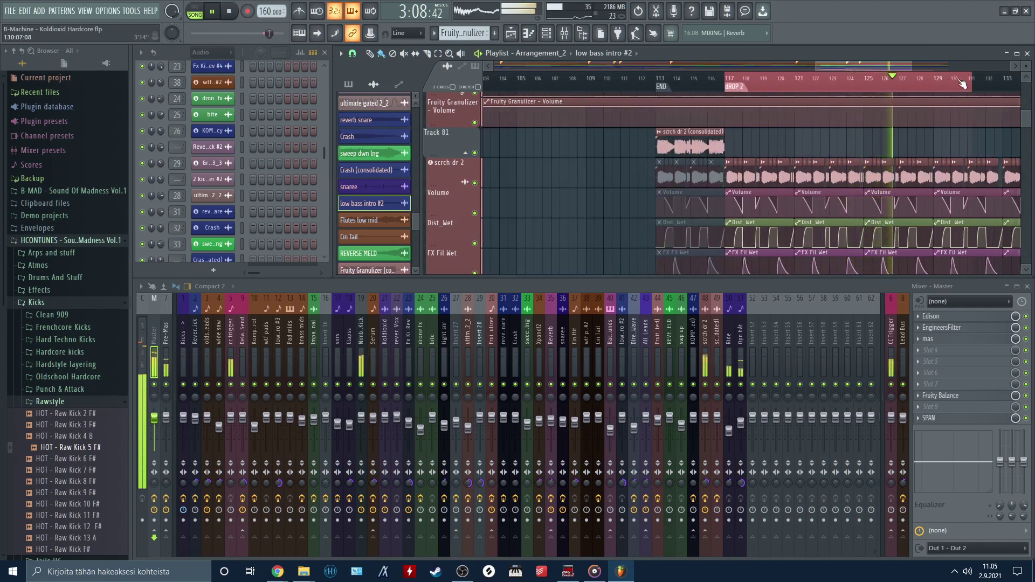
key(space)
drag(965, 85, 798, 94)
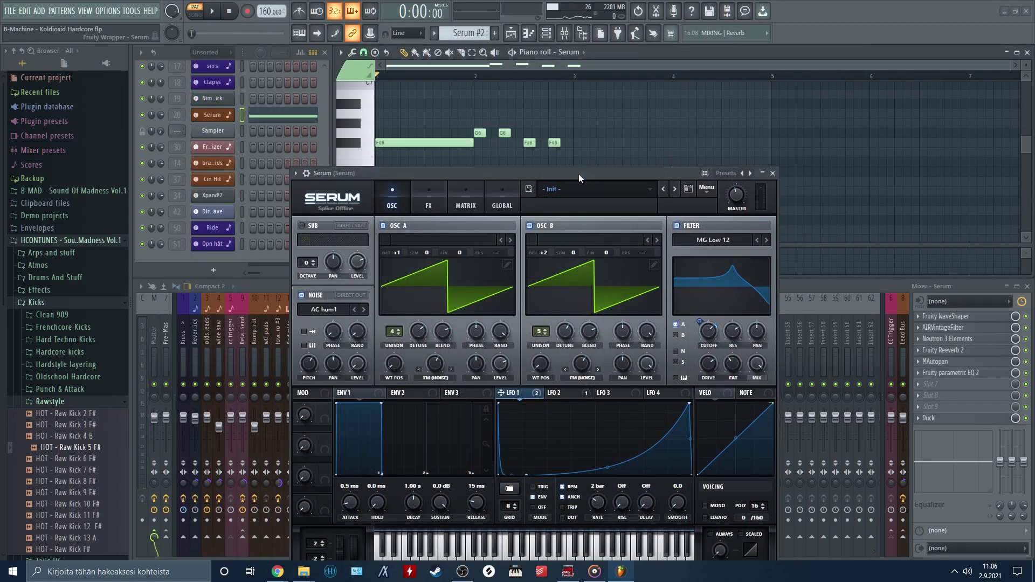
Examine the curves of LFO 1, LFO 2 and LFO 3 in the Serum synth of the Serum #2 pattern.
drag(578, 174, 626, 154)
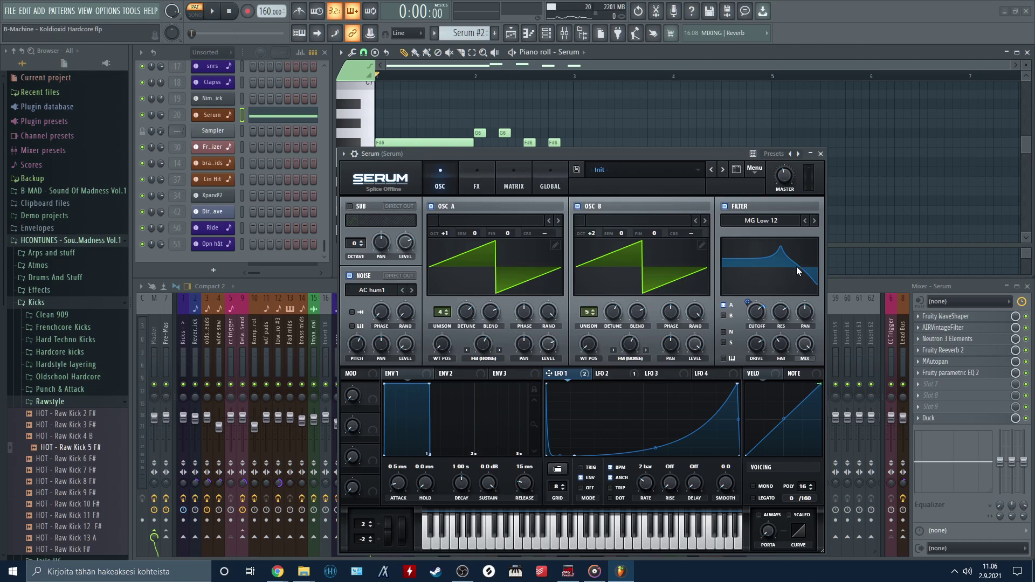
click(618, 373)
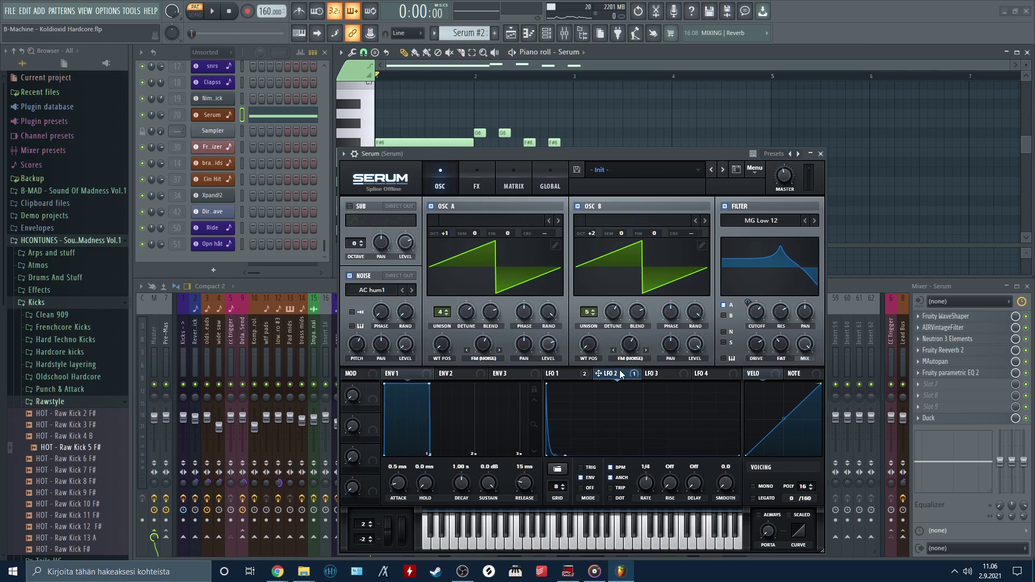
click(666, 374)
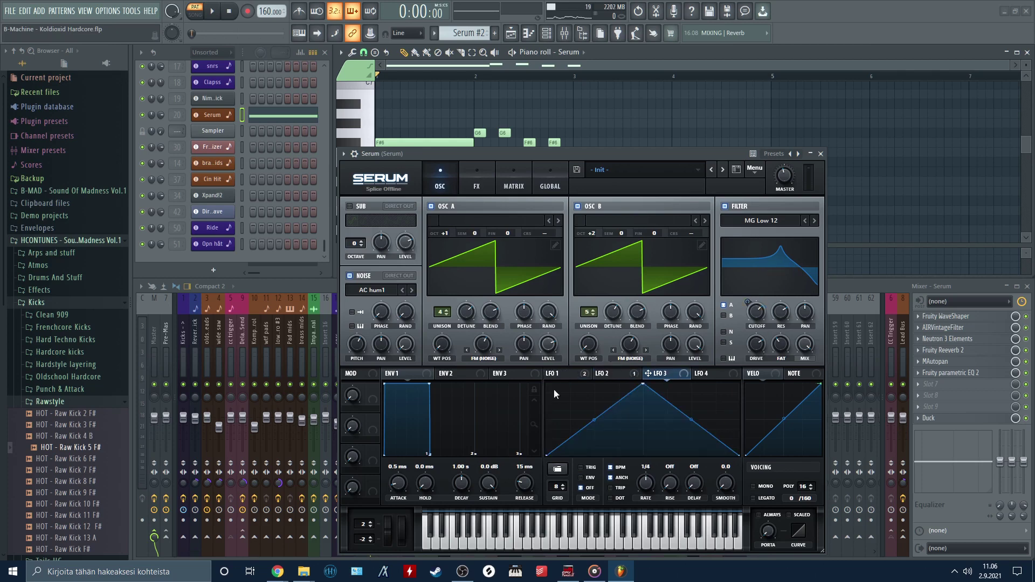
click(560, 374)
Review Serum's effects rack and oscillator settings while playing the Serum #2 pattern.
click(476, 183)
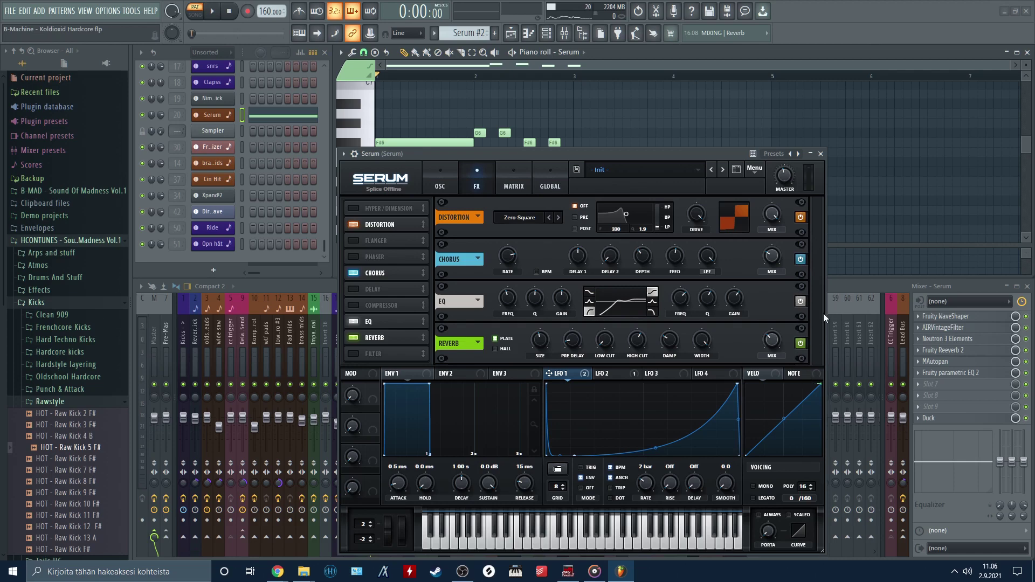
key(space)
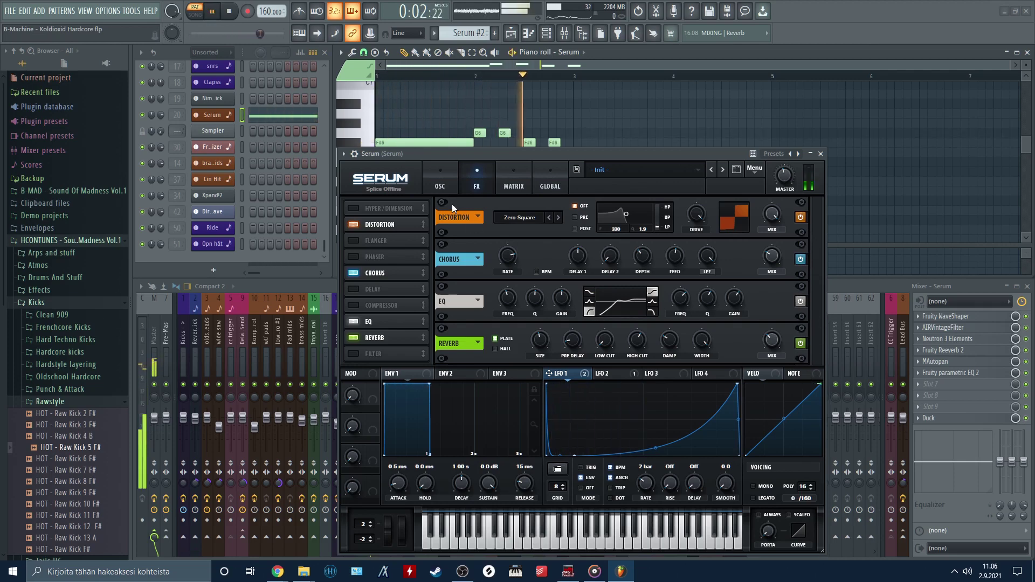
click(440, 183)
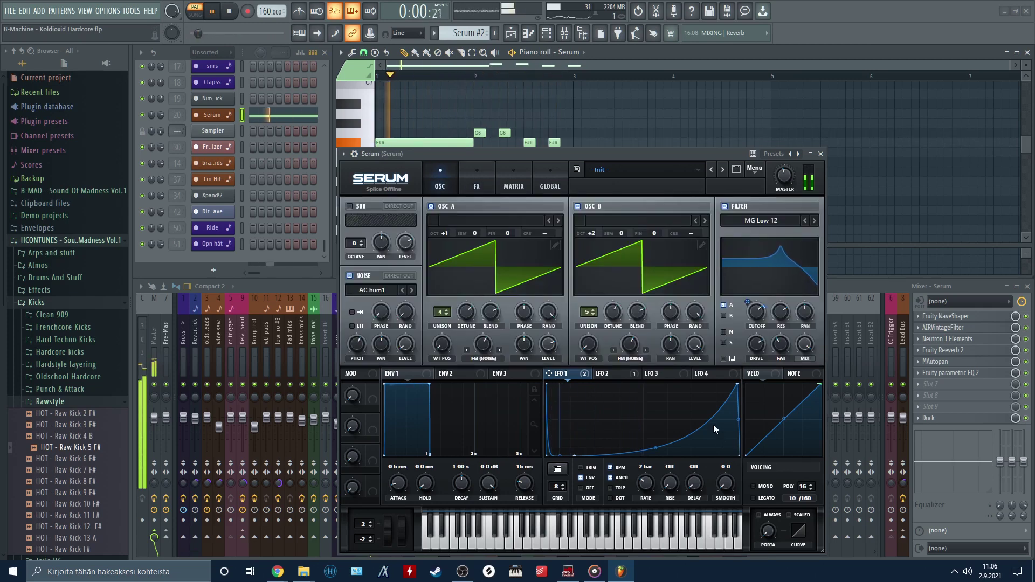
key(space)
Examine Serum's modulation matrix while auditioning the pattern's notes, and close the synth window.
click(513, 173)
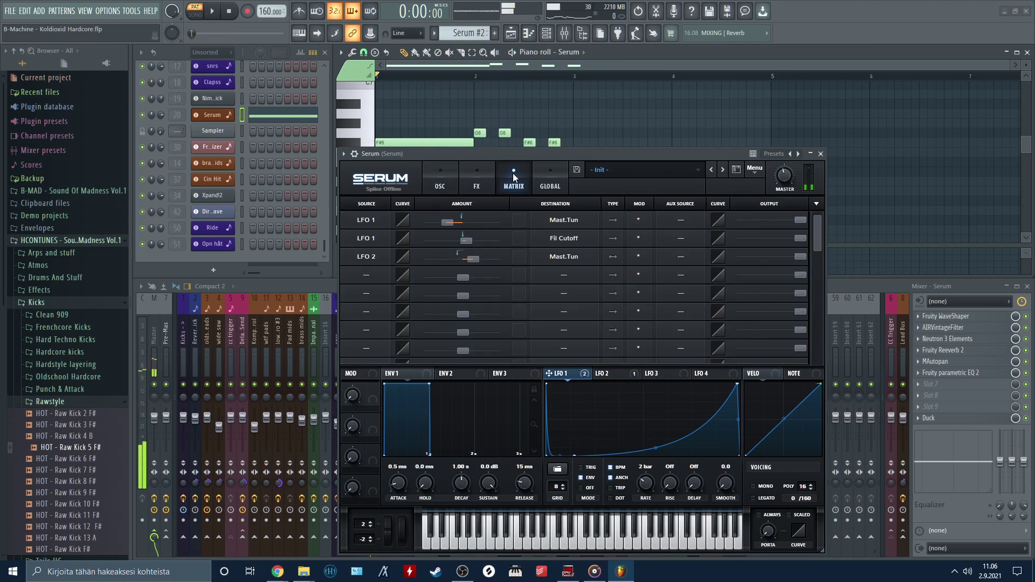
key(space)
key(space)
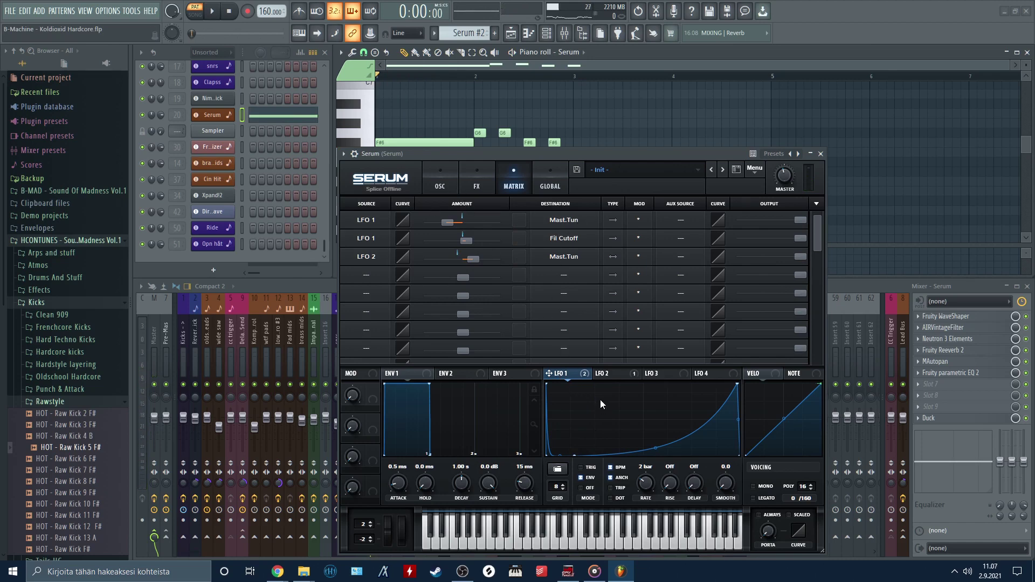
scroll(380, 129, down, 2)
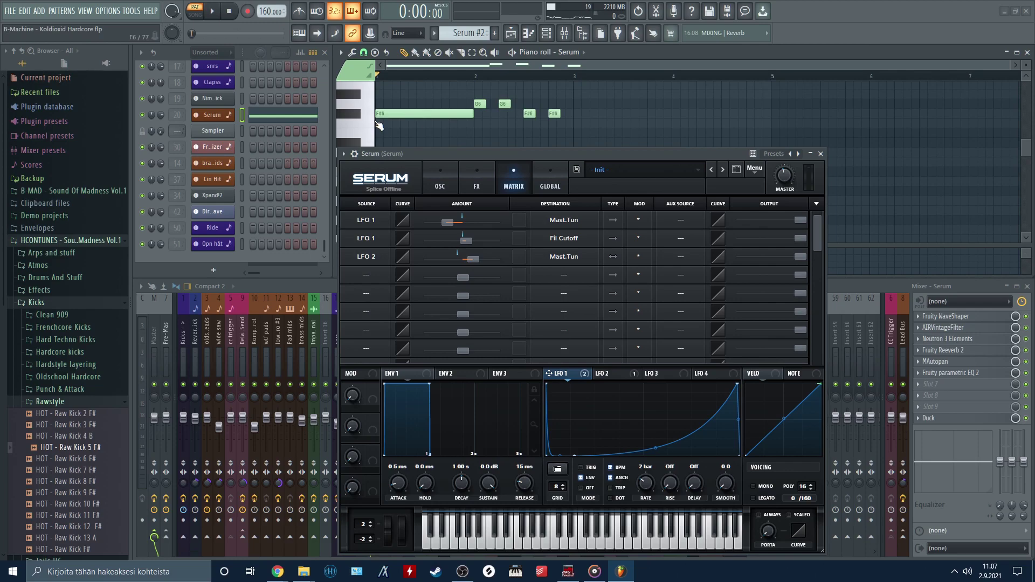
key(space)
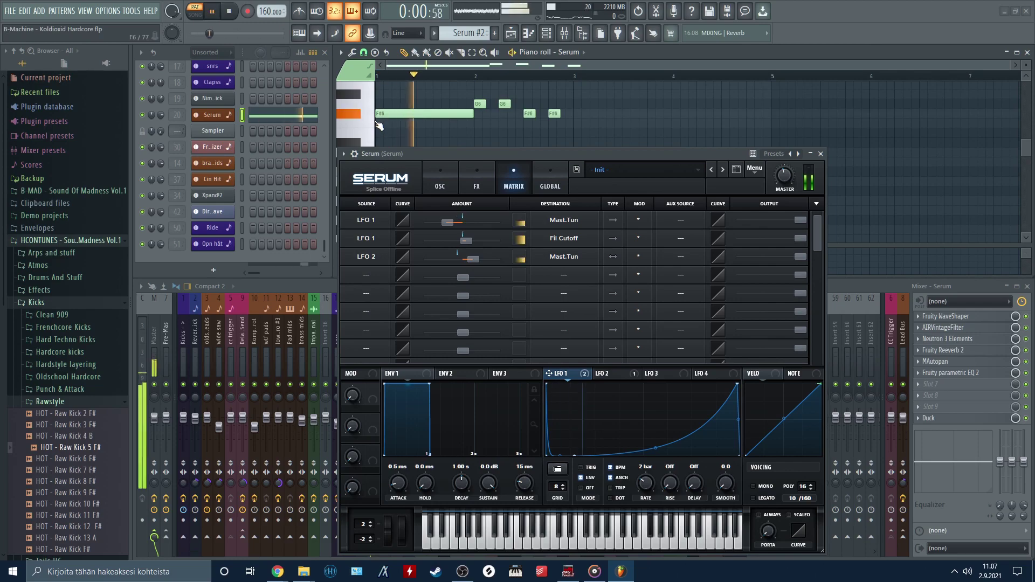
key(space)
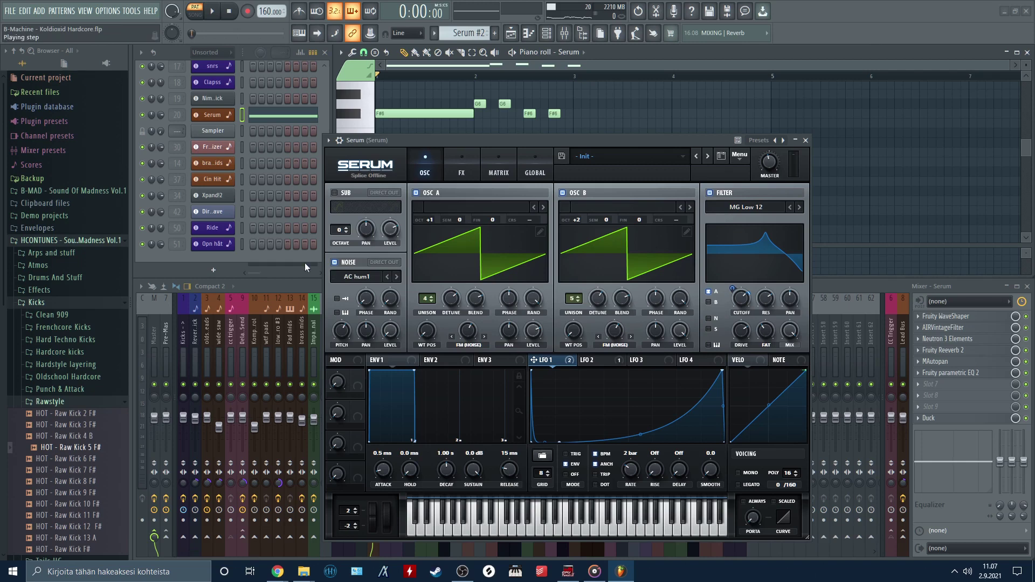
click(806, 140)
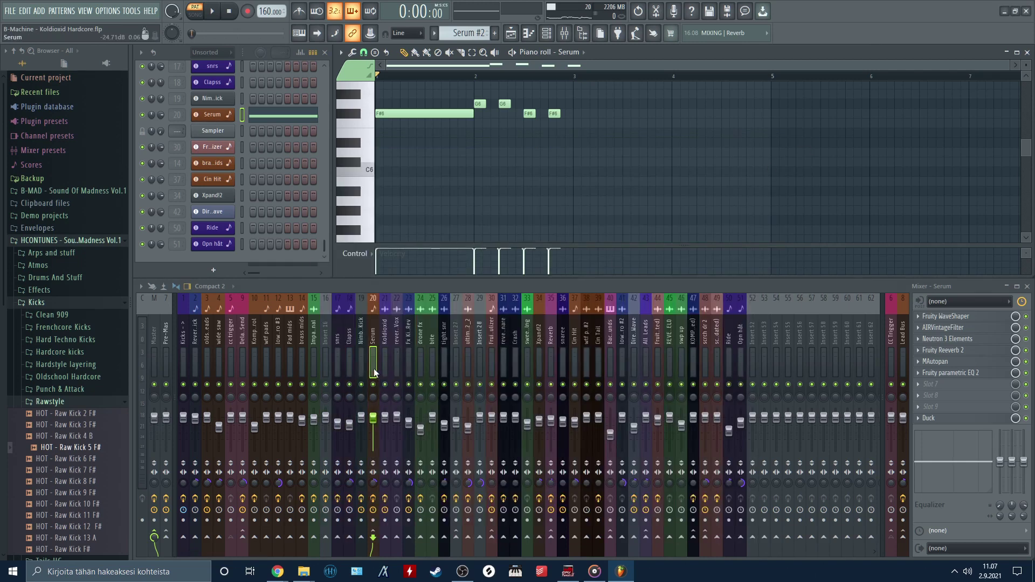
Inspect the Fruity WaveShaper and AIRVintageFilter effects on the Serum mixer track while auditioning the pattern.
click(969, 318)
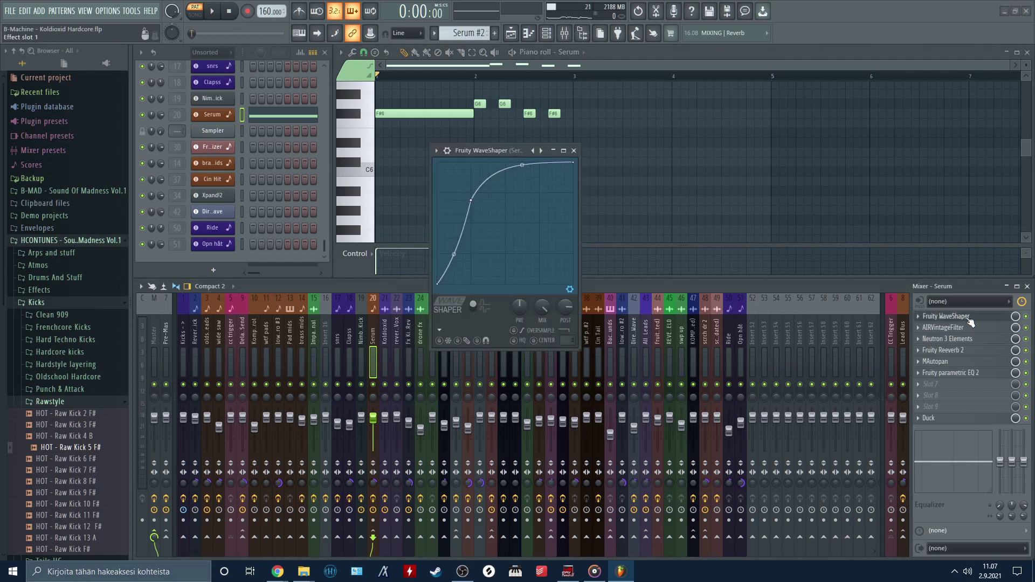
drag(494, 151, 477, 182)
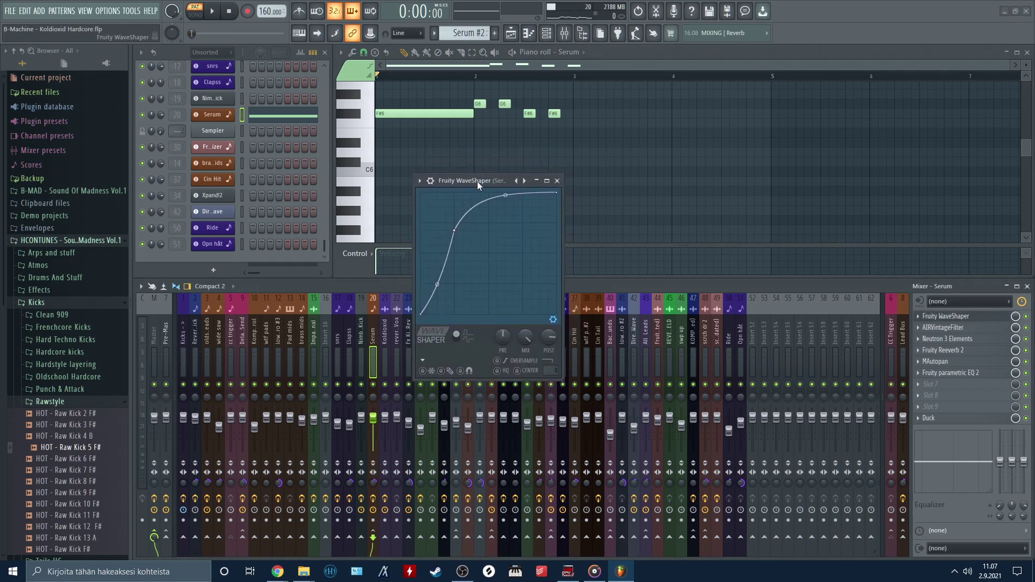
click(958, 328)
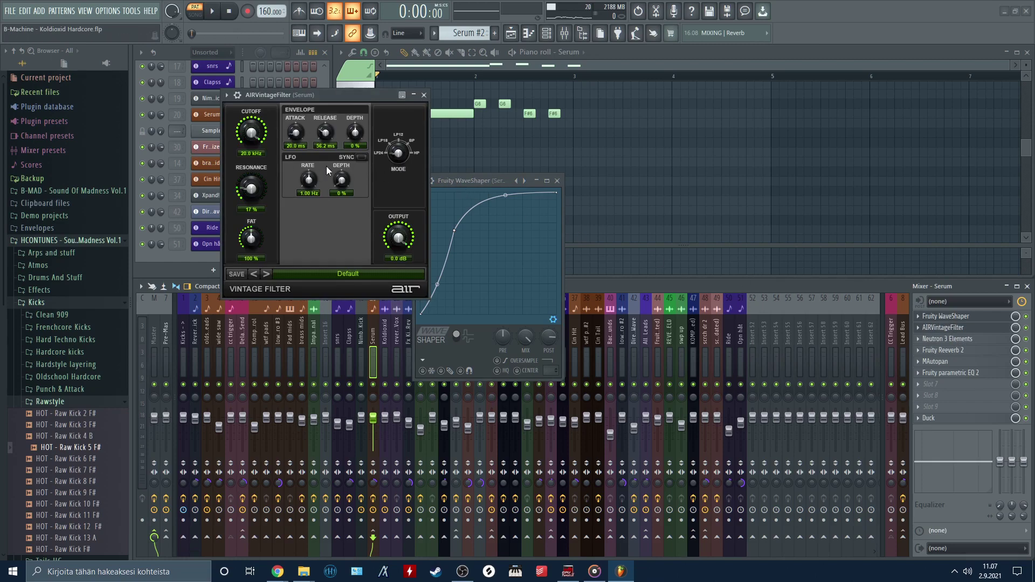
key(space)
mouse_move(252, 132)
mouse_down()
mouse_move(267, 200)
mouse_move(280, 204)
mouse_move(257, 167)
mouse_move(262, 121)
mouse_up()
key(space)
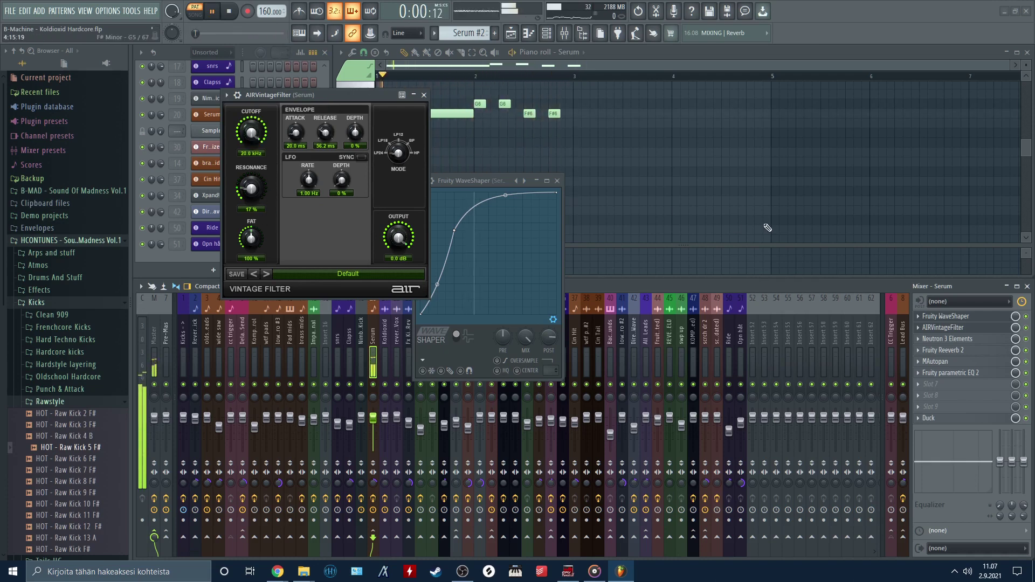
Check the Equalizer and Exciter modules of Neutron 3 Elements on the Serum mixer track, and close the open effect windows.
click(941, 343)
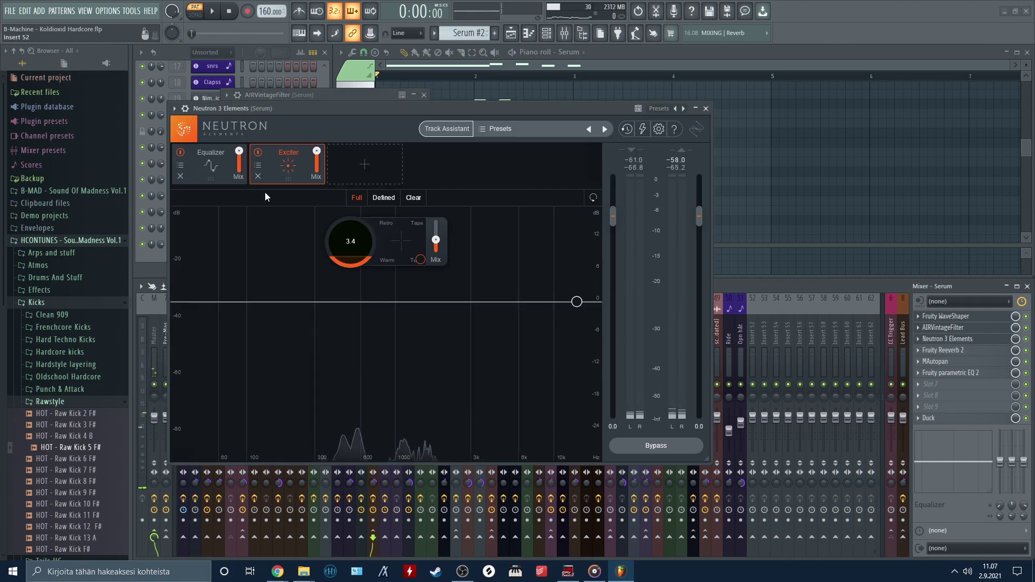
click(222, 163)
click(292, 168)
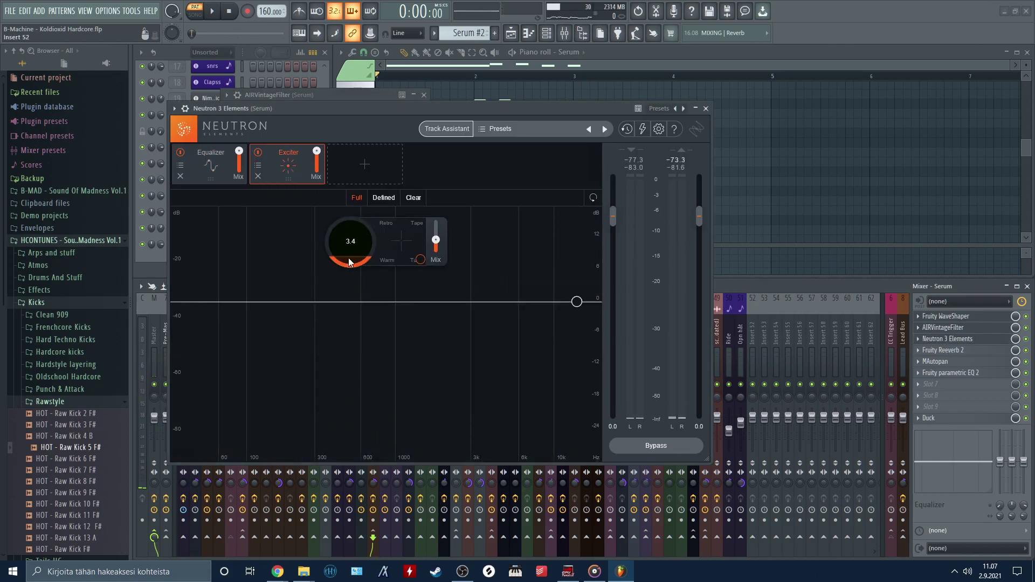
click(707, 109)
click(423, 95)
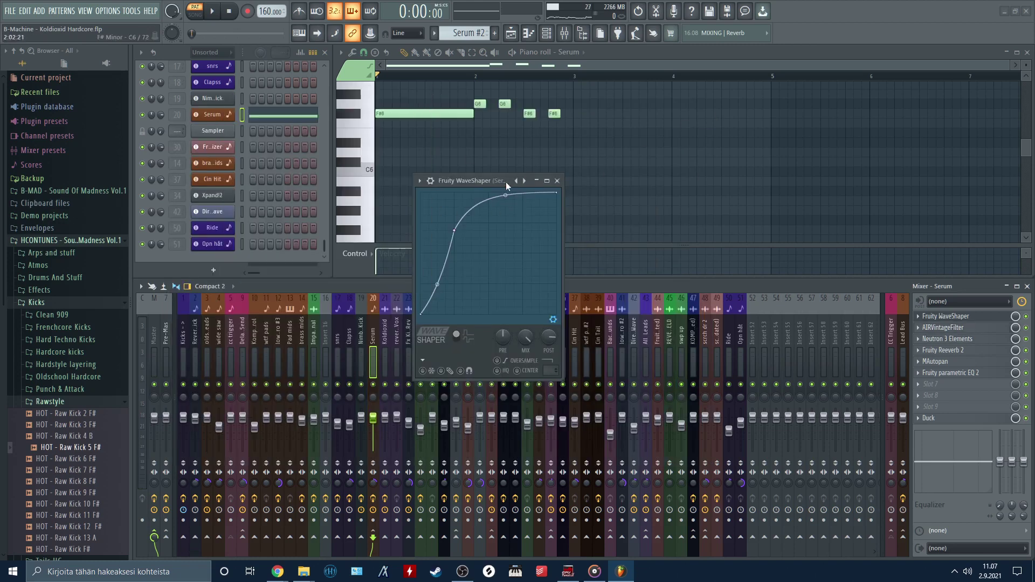
click(557, 181)
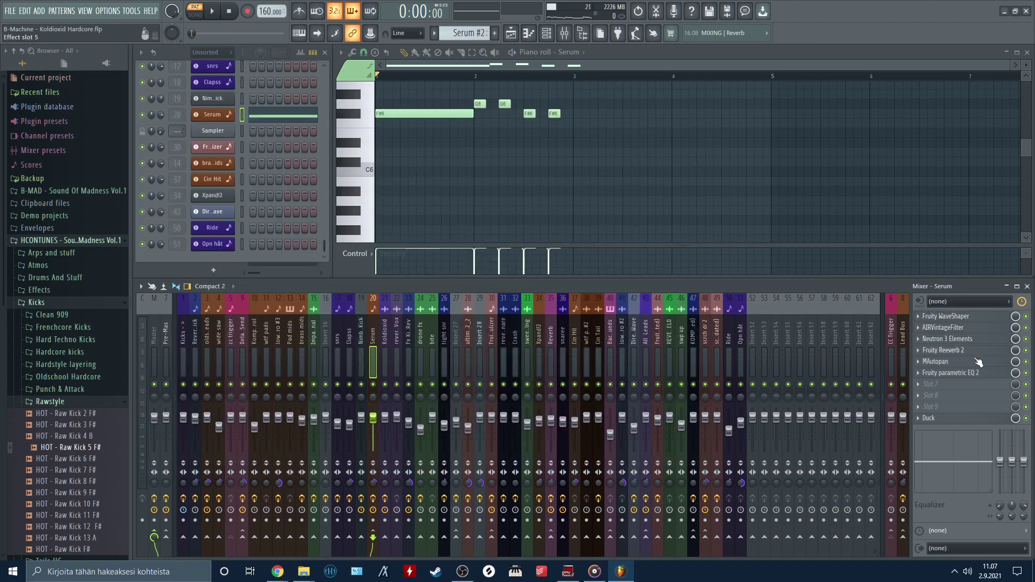
Look over the MAutopan, Fruity Reeverb 2 and Fruity parametric EQ 2 settings on the Serum mixer track, and close them.
click(978, 362)
click(960, 350)
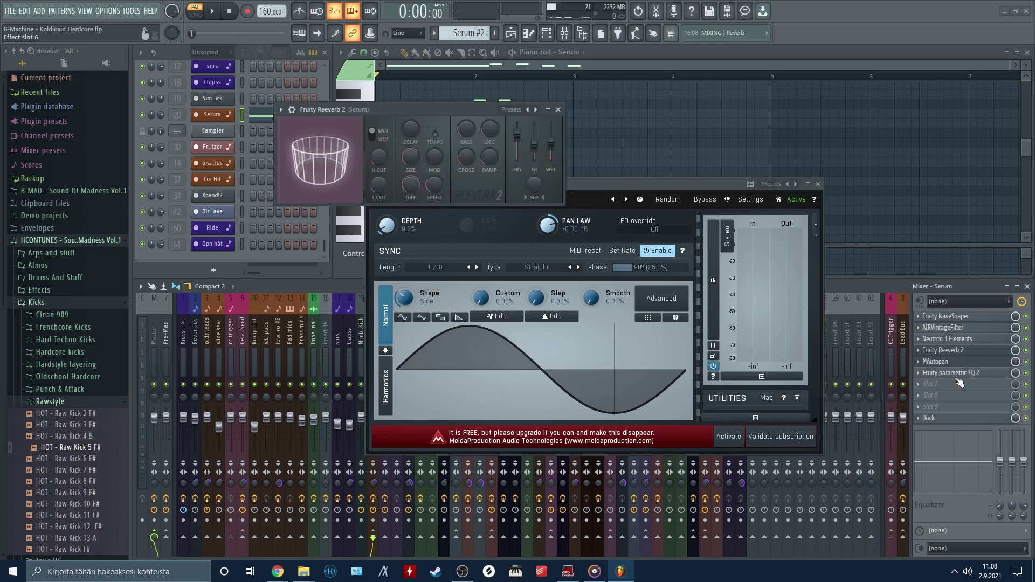
click(957, 373)
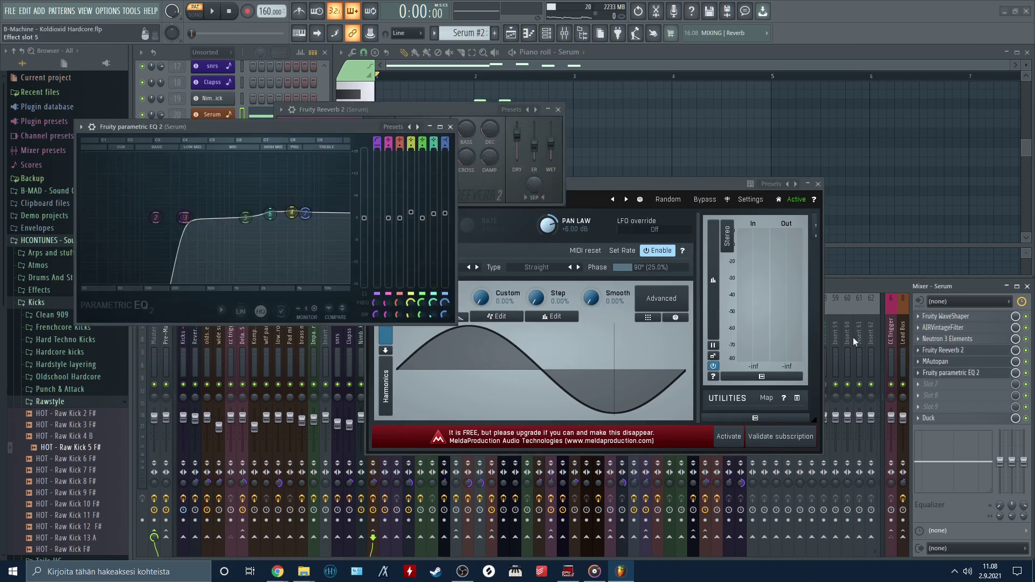
click(450, 128)
click(558, 110)
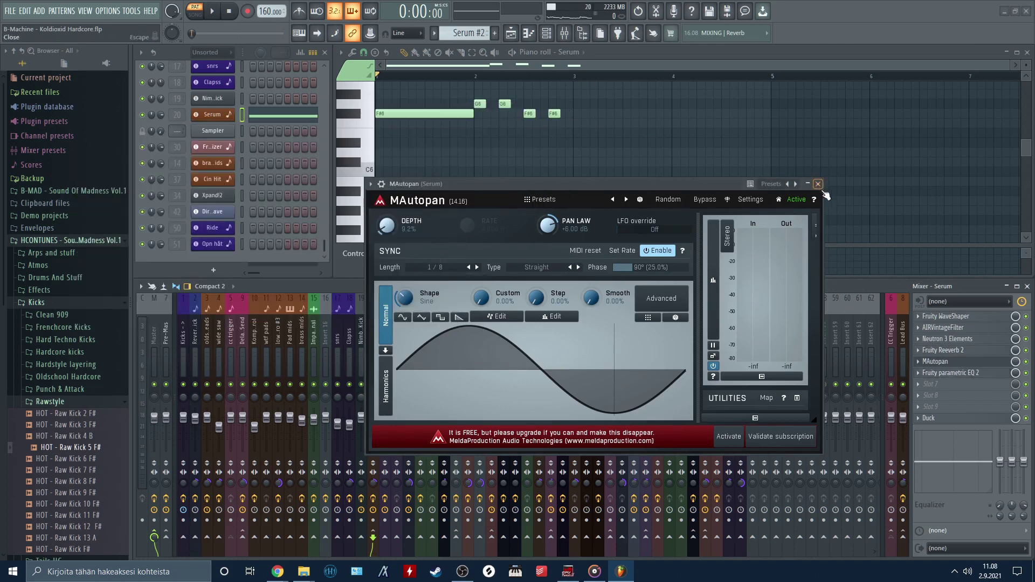
click(817, 184)
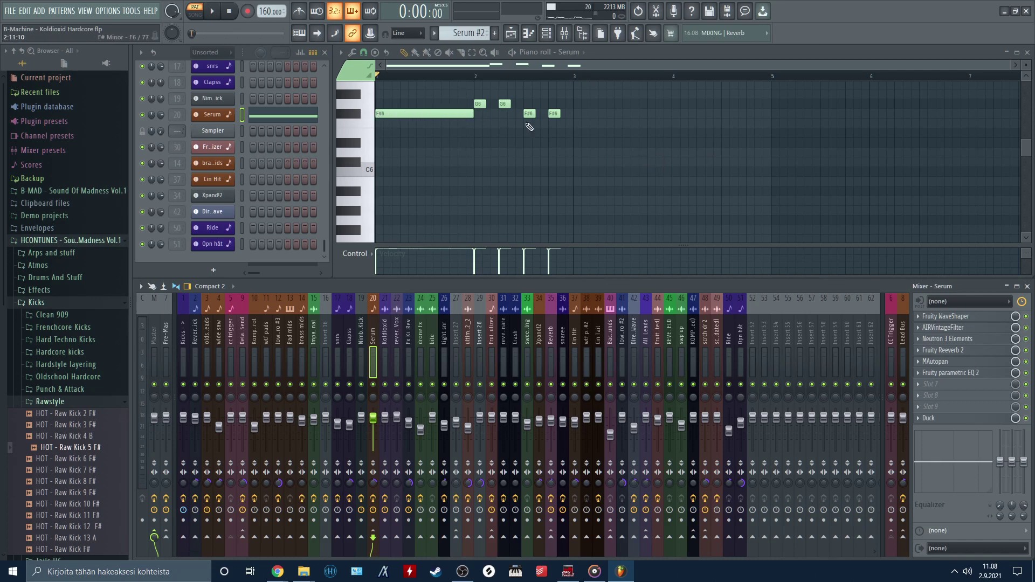
In the playlist, set the playhead to the DROP 2 marker and load the scrch dr 2 clip's sample into the Edison audio editor.
click(510, 33)
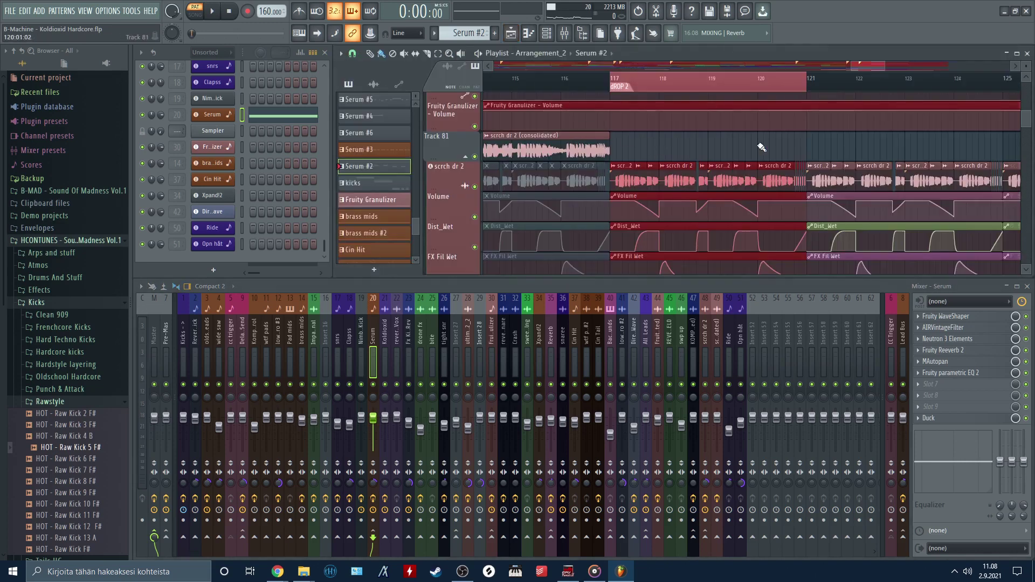
click(621, 87)
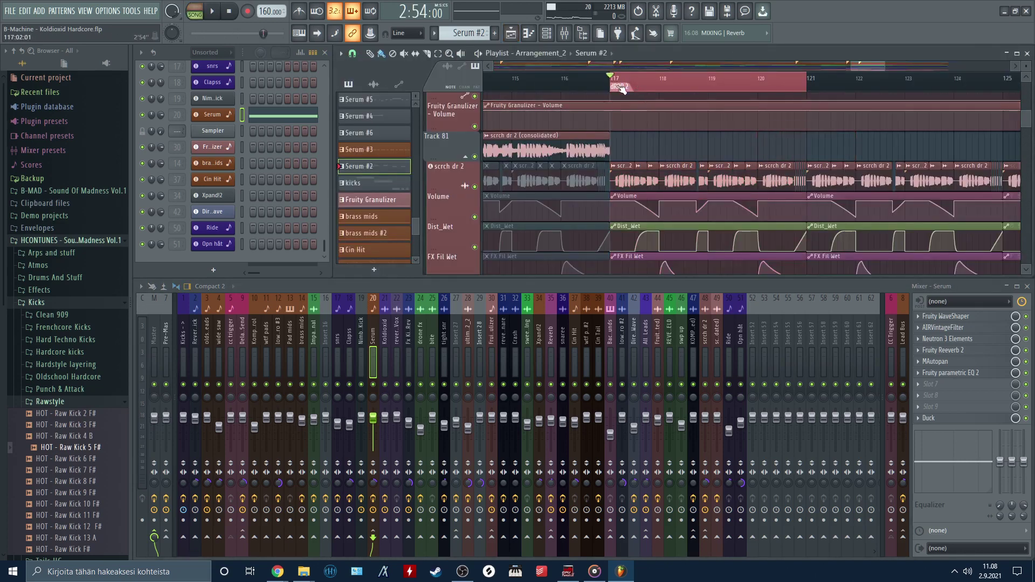
double_click(622, 181)
right_click(391, 277)
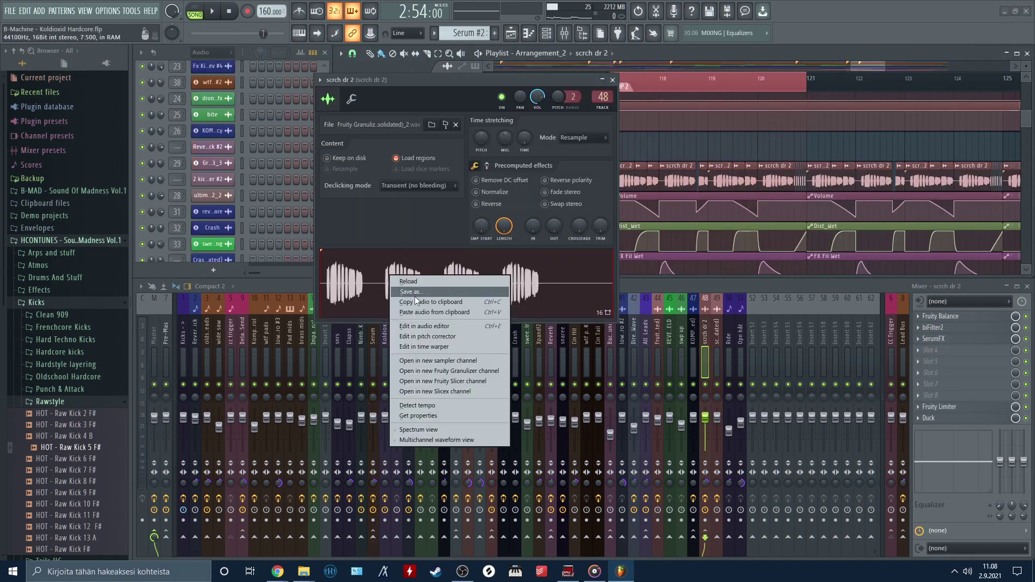
click(424, 326)
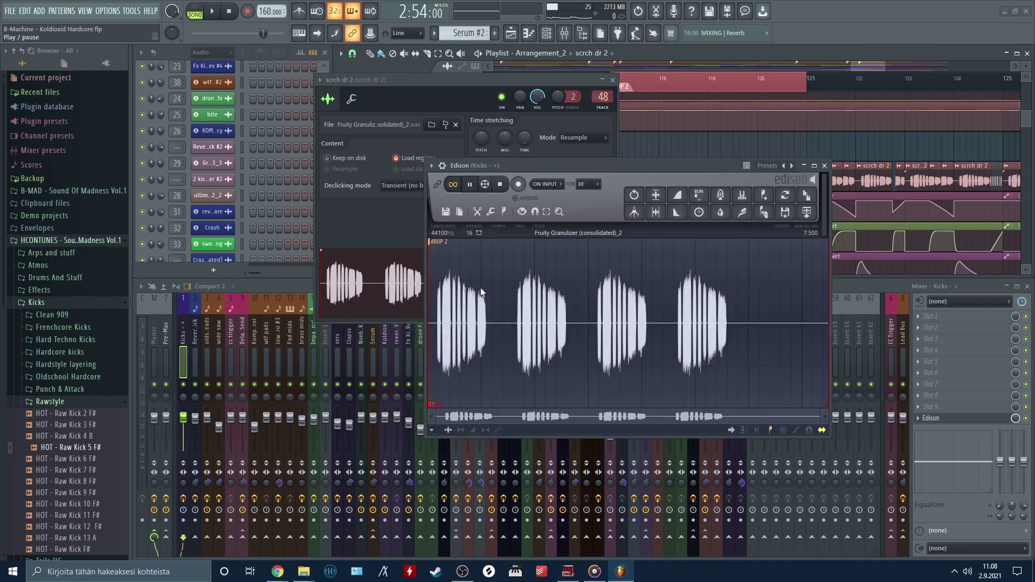
Audition the scrch dr 2 sample in Edison, and close the clip's channel settings.
key(space)
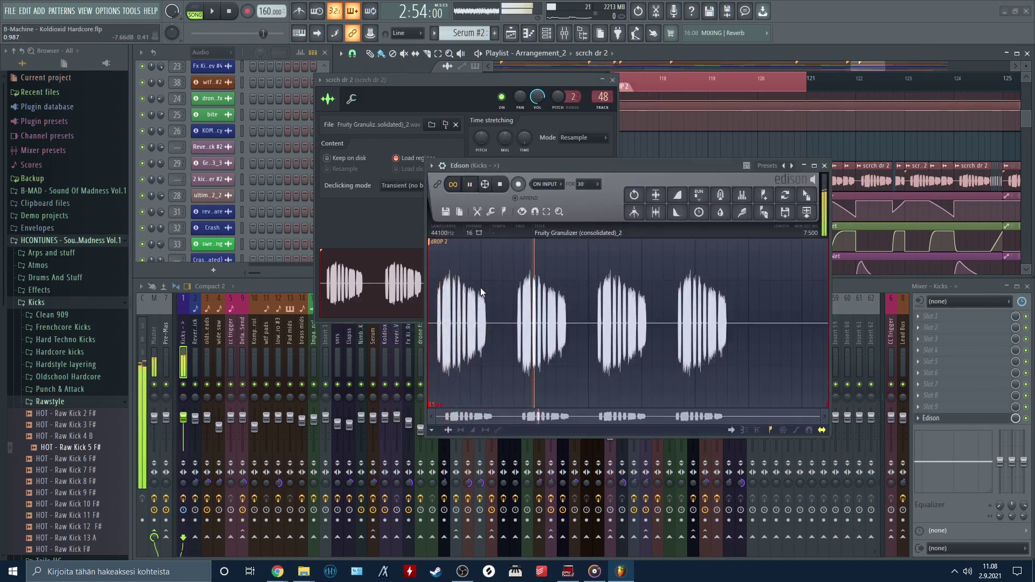
key(space)
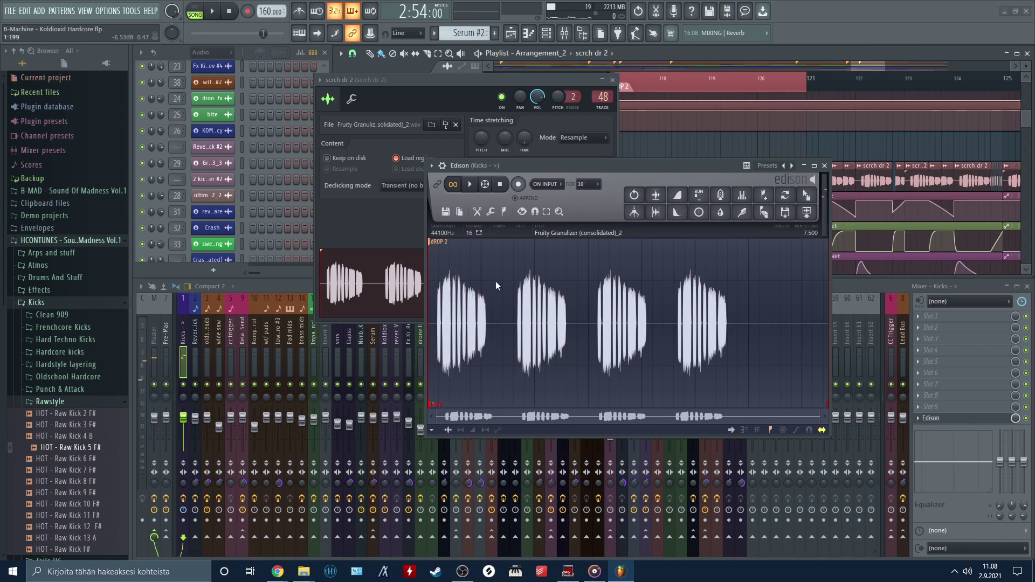
click(613, 80)
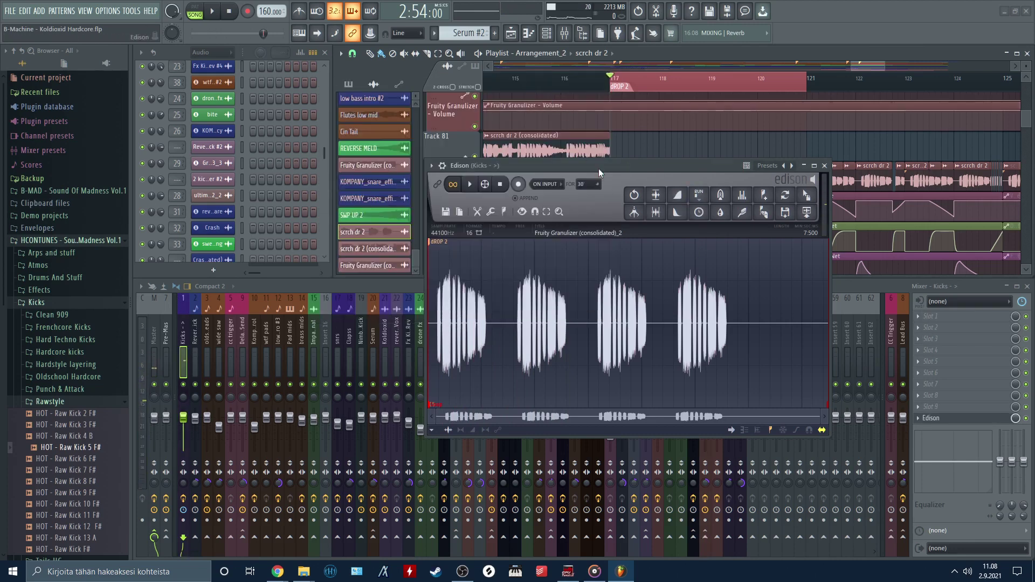
Move the Edison window clear of the playlist and select the muted Fruity Granulizer clips ahead of the END marker.
drag(599, 169, 628, 274)
drag(648, 174, 730, 152)
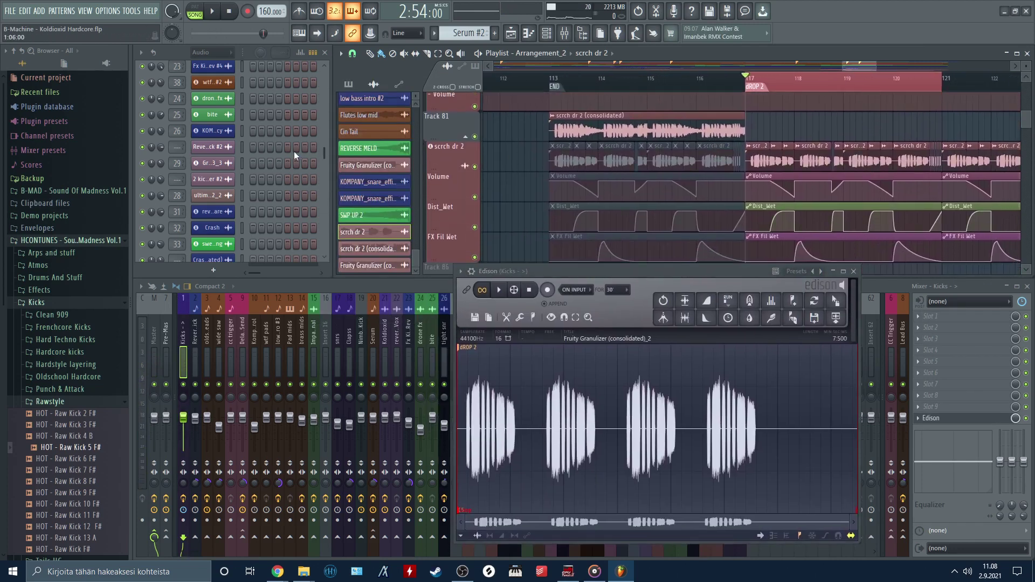
scroll(637, 215, down, 1)
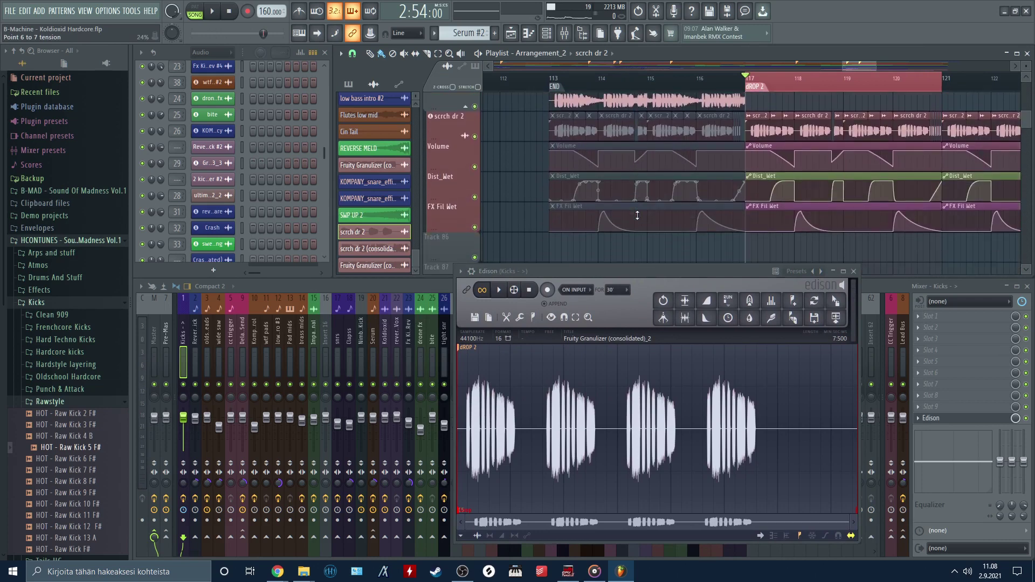
scroll(638, 215, up, 5)
scroll(666, 193, left, 4)
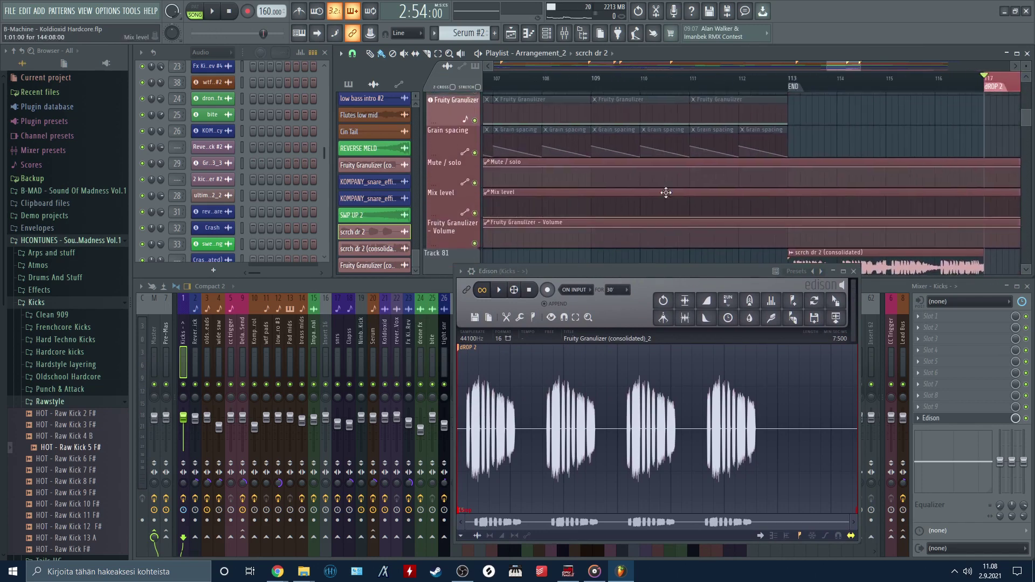
scroll(666, 192, up, 1)
drag(584, 119, 766, 142)
click(608, 171)
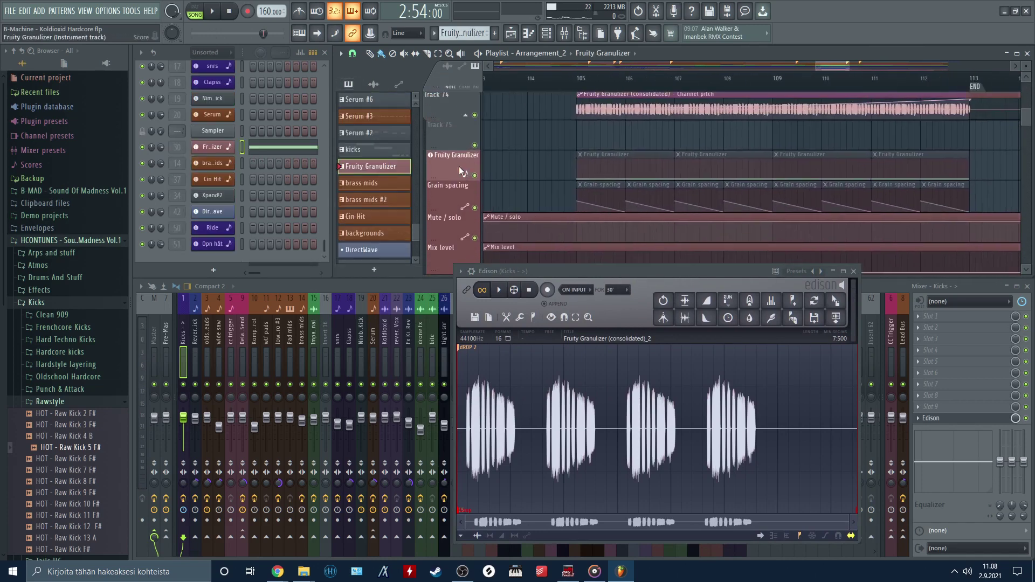
Open the Fruity Granulizer channel's sample settings and load its source sample into the Edison audio editor.
click(437, 159)
drag(260, 246, 653, 107)
click(594, 131)
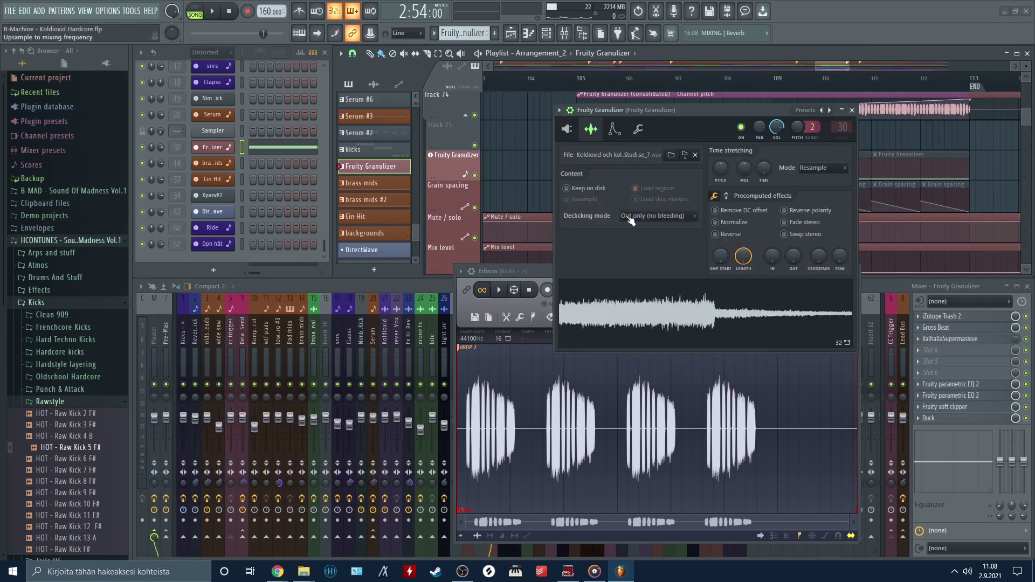
right_click(638, 323)
click(665, 375)
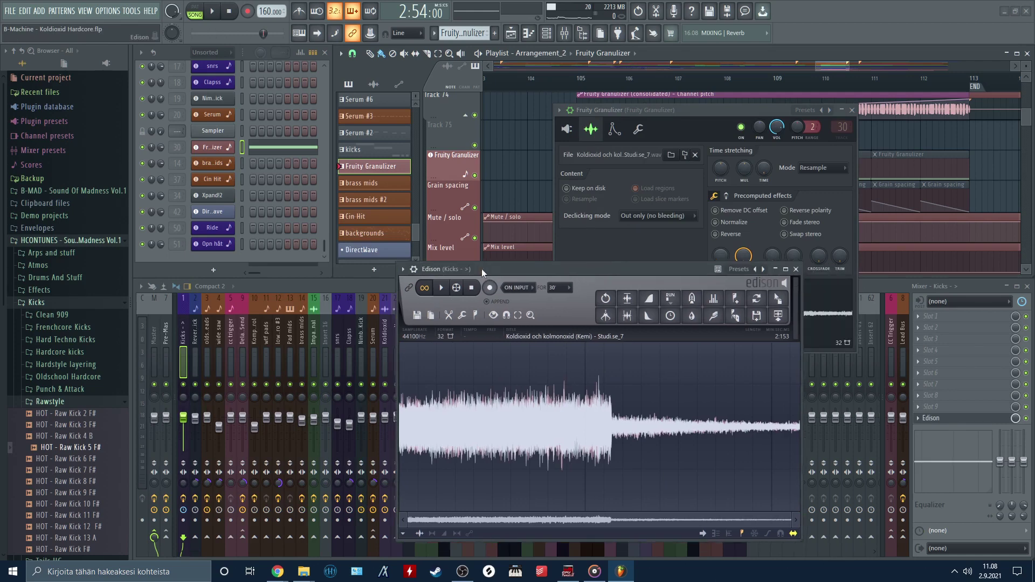
Audition the Granulizer's source sample in Edison, and close the editor.
drag(483, 272, 324, 234)
click(285, 250)
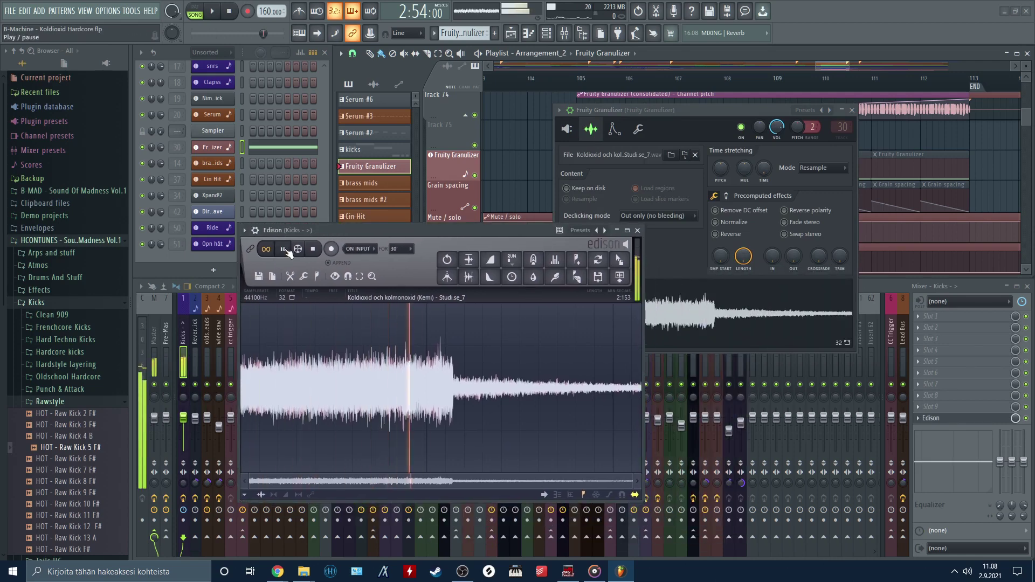
click(637, 231)
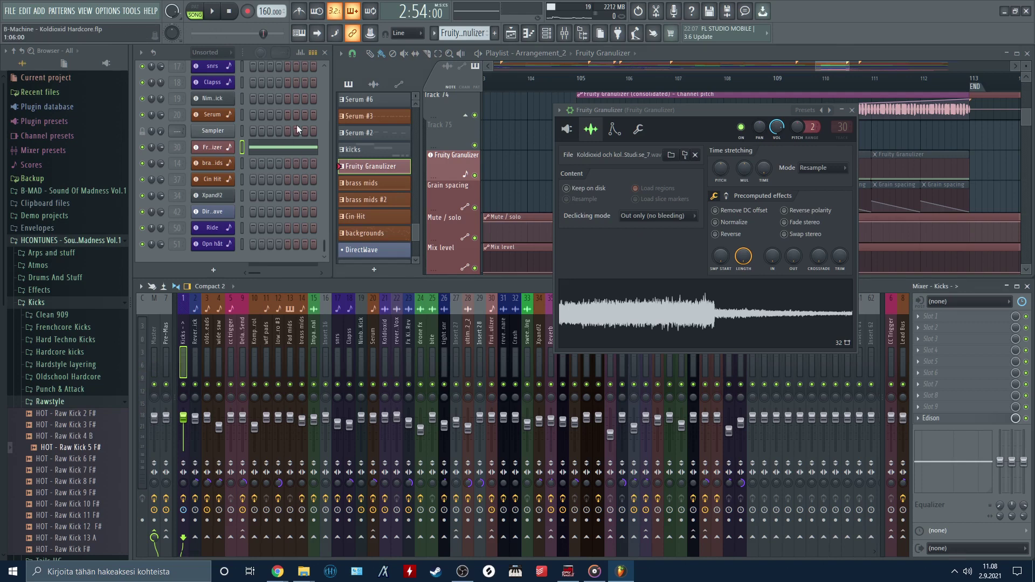
Show the Fruity Granulizer's grain and effects settings, and play its pattern in pattern mode.
drag(713, 109, 687, 218)
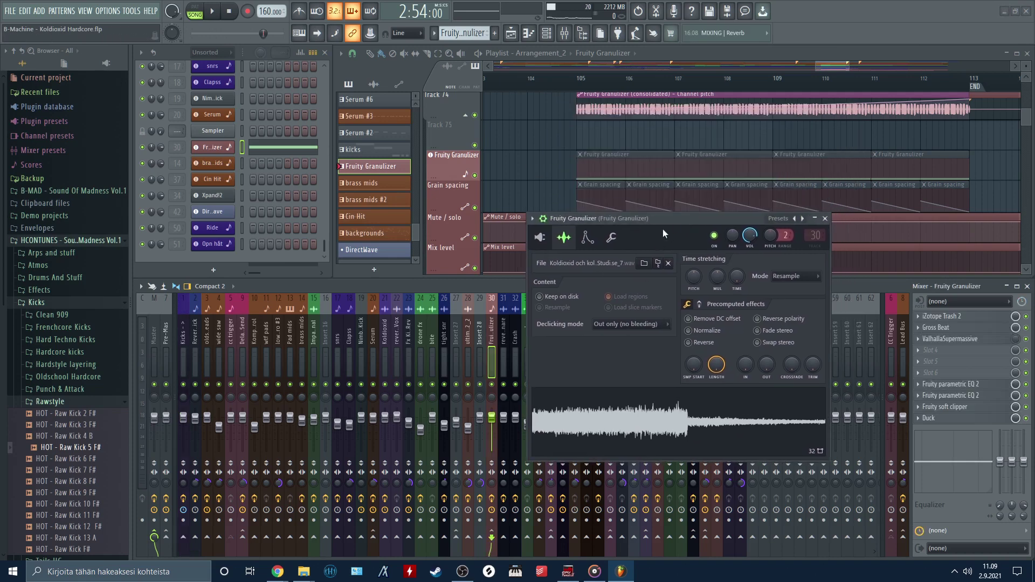
click(540, 238)
drag(587, 226, 580, 157)
key(l)
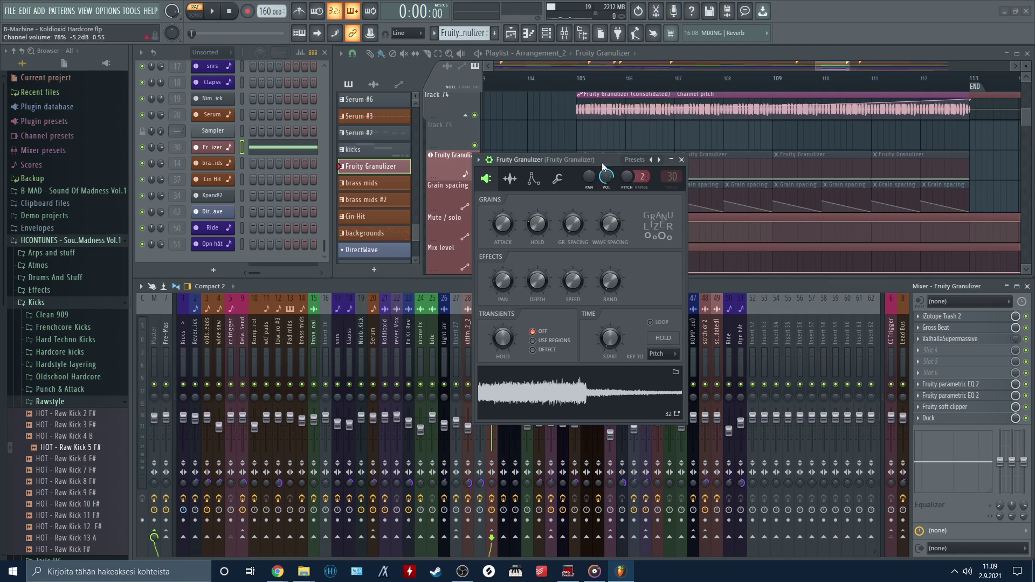
click(212, 12)
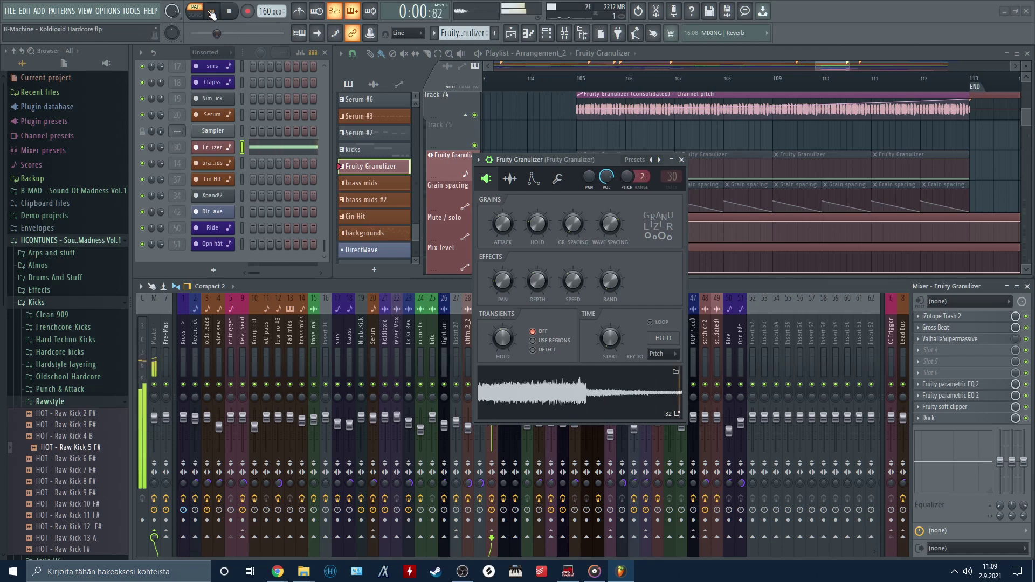
drag(550, 161, 669, 111)
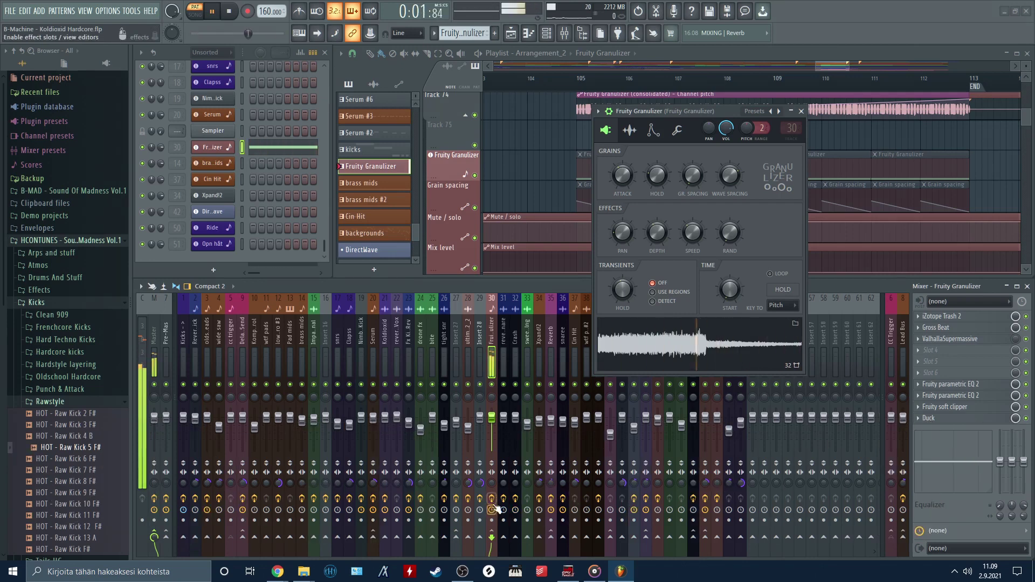
key(space)
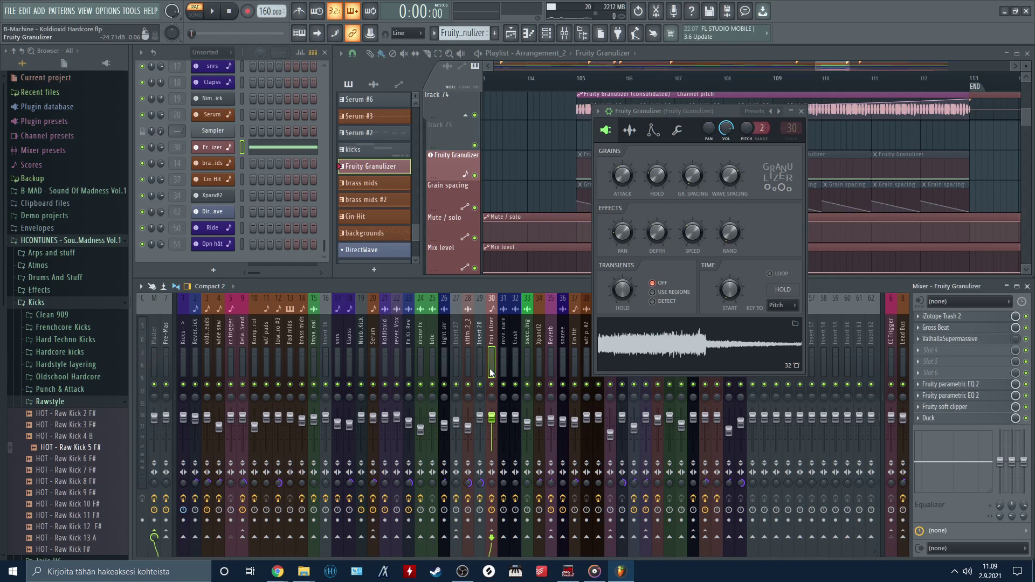
Check Gross Beat and both iZotope Trash 2 distortion stages on the Fruity Granulizer mixer track, and close the open windows.
click(978, 327)
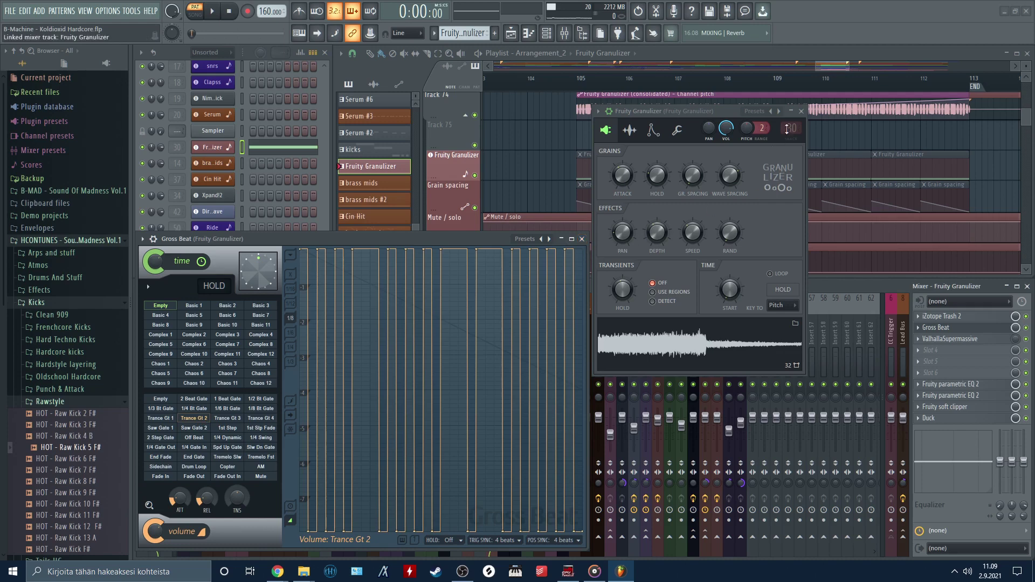
click(801, 112)
click(582, 239)
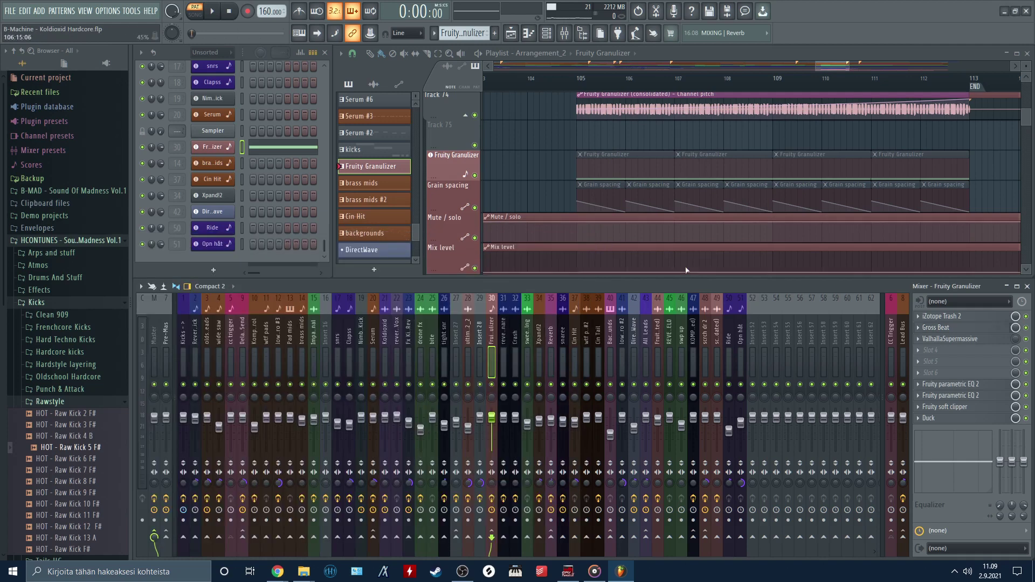
click(954, 317)
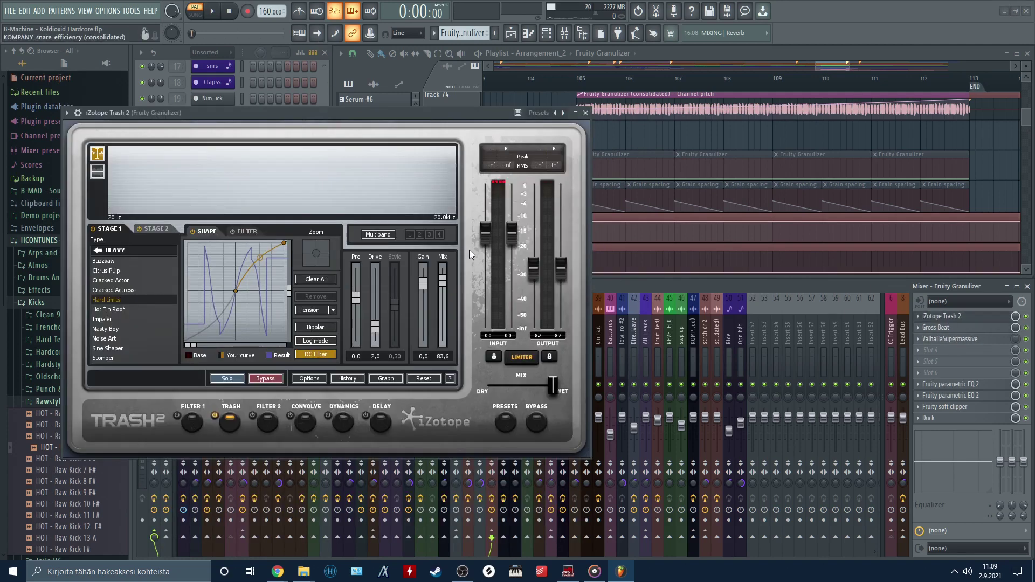
click(157, 230)
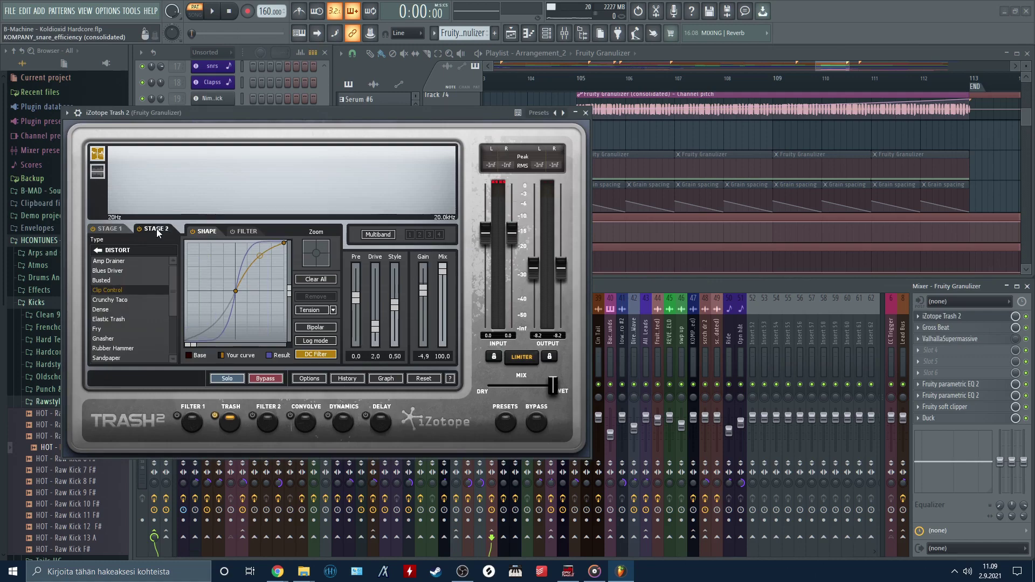
click(586, 113)
Return to the DROP 2 section of the playlist and reopen the scrch dr 2 clip's sample in Edison.
scroll(629, 181, down, 1)
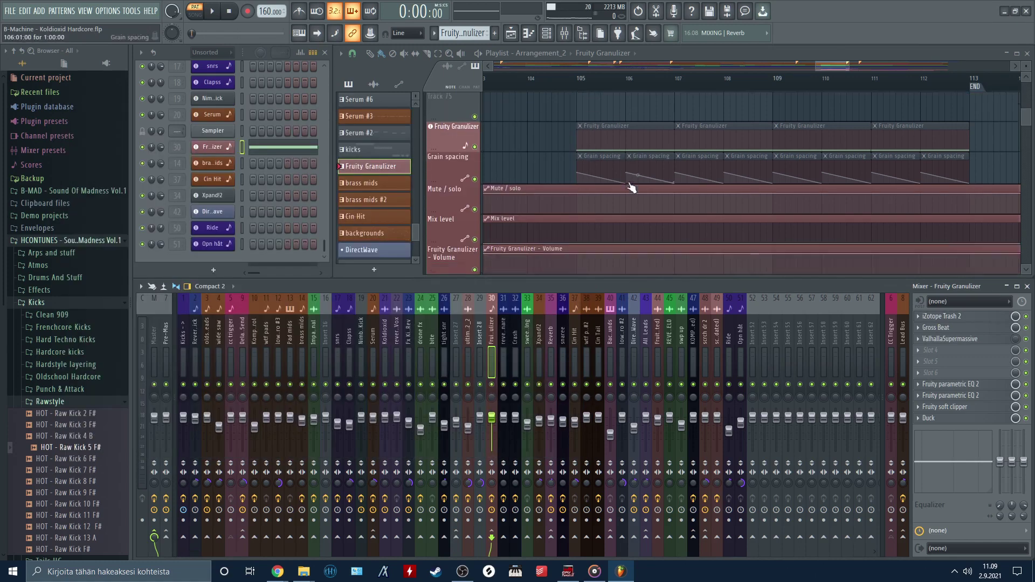
scroll(587, 86, down, 3)
drag(666, 106, 615, 122)
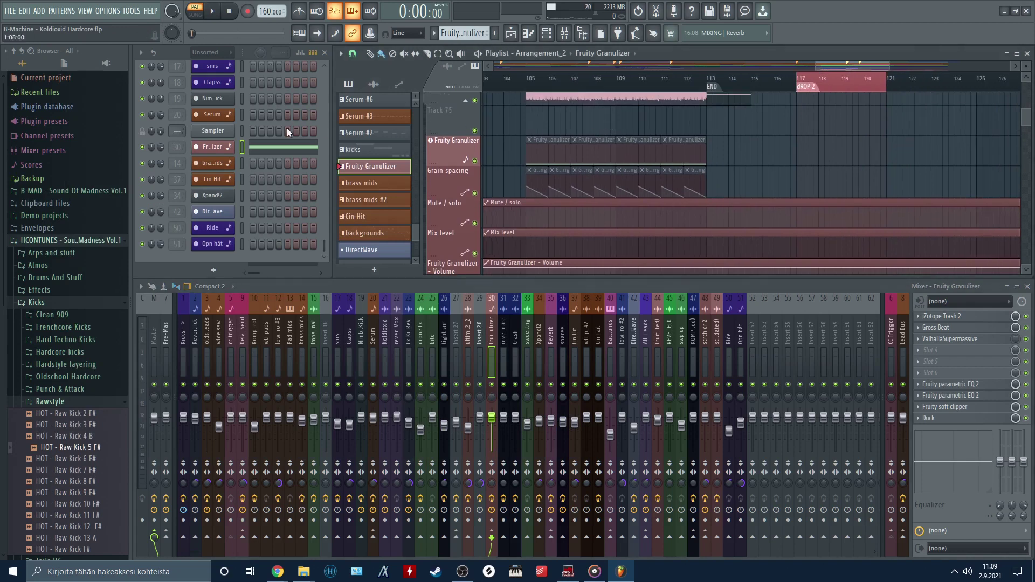
drag(802, 147, 703, 77)
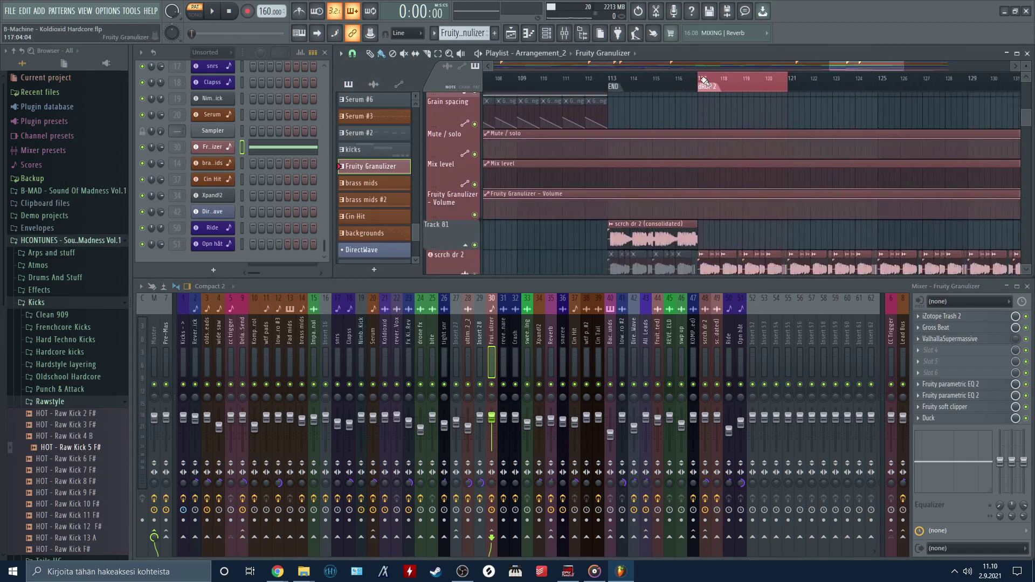
scroll(719, 114, down, 4)
double_click(707, 149)
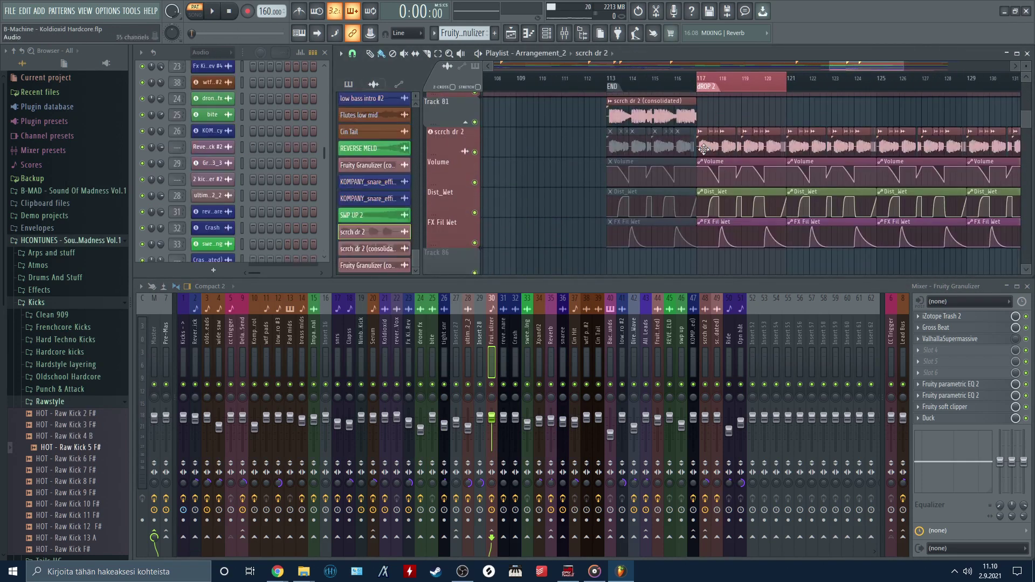
right_click(435, 285)
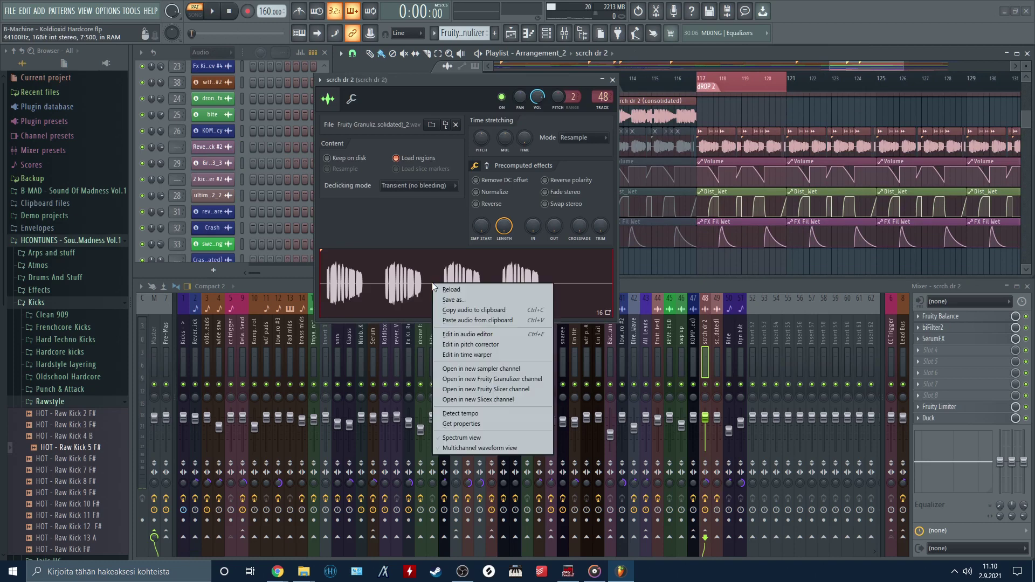
click(466, 334)
drag(393, 235, 485, 159)
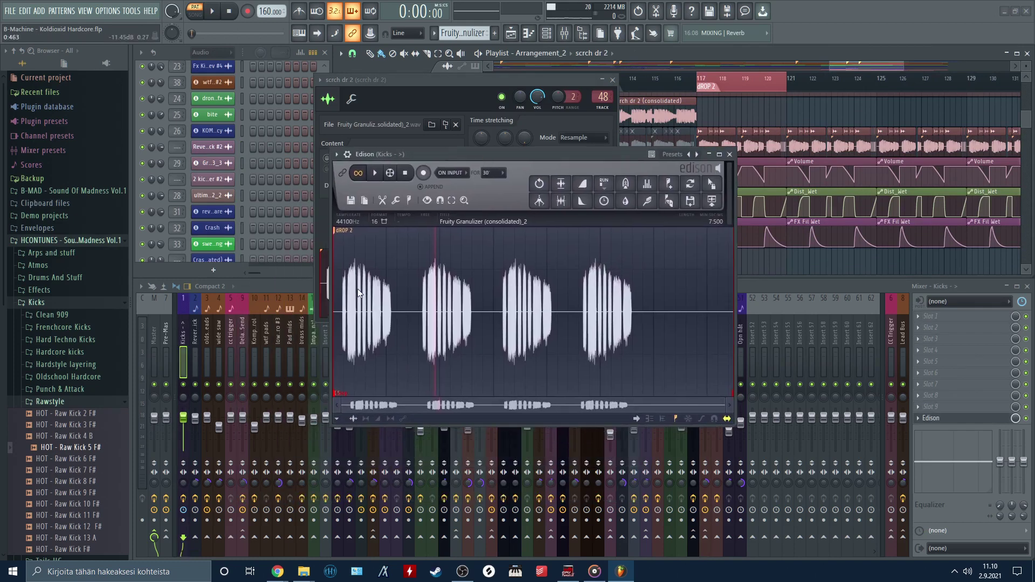
Play the resampled scrch dr 2 audio in Edison once more, and close the editor.
click(376, 173)
drag(538, 154, 407, 148)
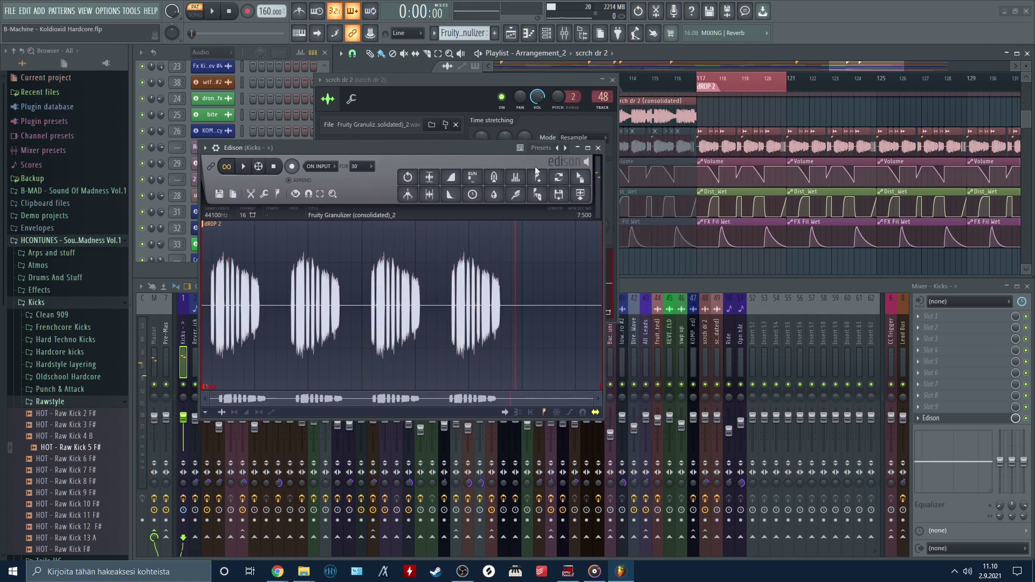
click(590, 149)
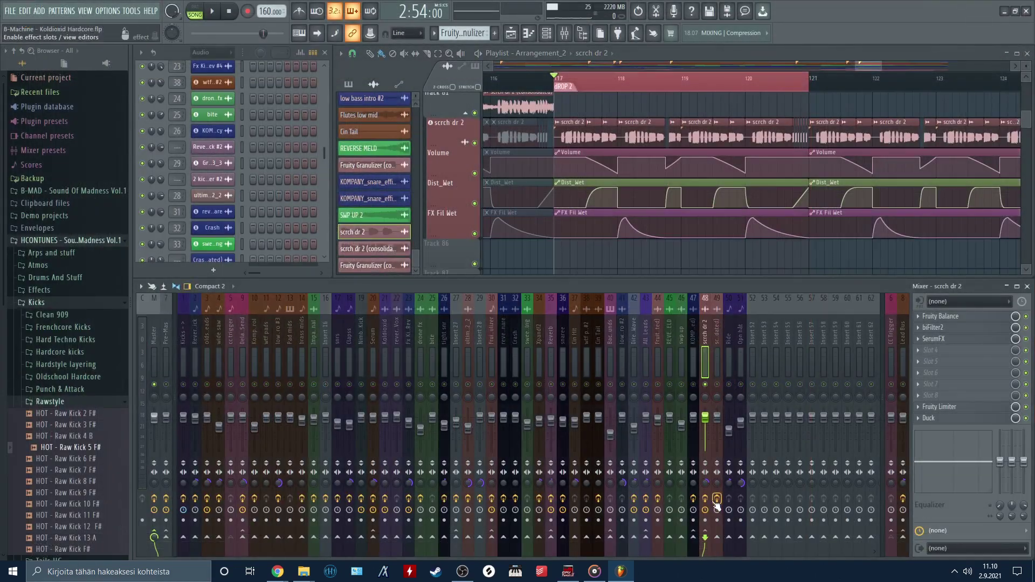
Look at the channel settings of the first scrch dr 2 clip after the DROP 2 marker, and close them.
double_click(569, 137)
drag(416, 88, 280, 88)
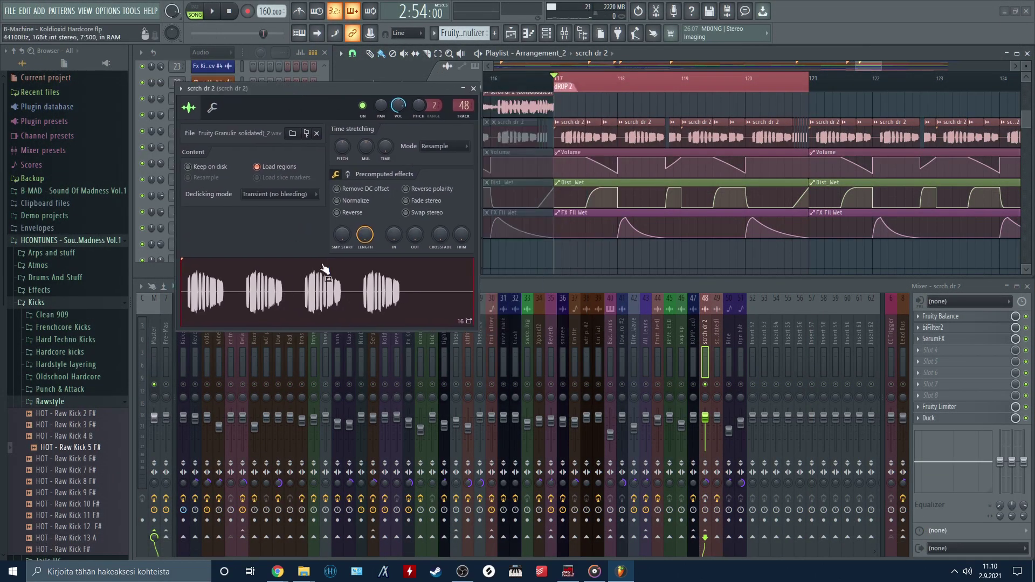
click(474, 88)
Play the soloed scrch dr 2 track from the DROP 2 marker with its Volume, Dist_Wet and FX Fil Wet automation in view.
scroll(618, 82, up, 4)
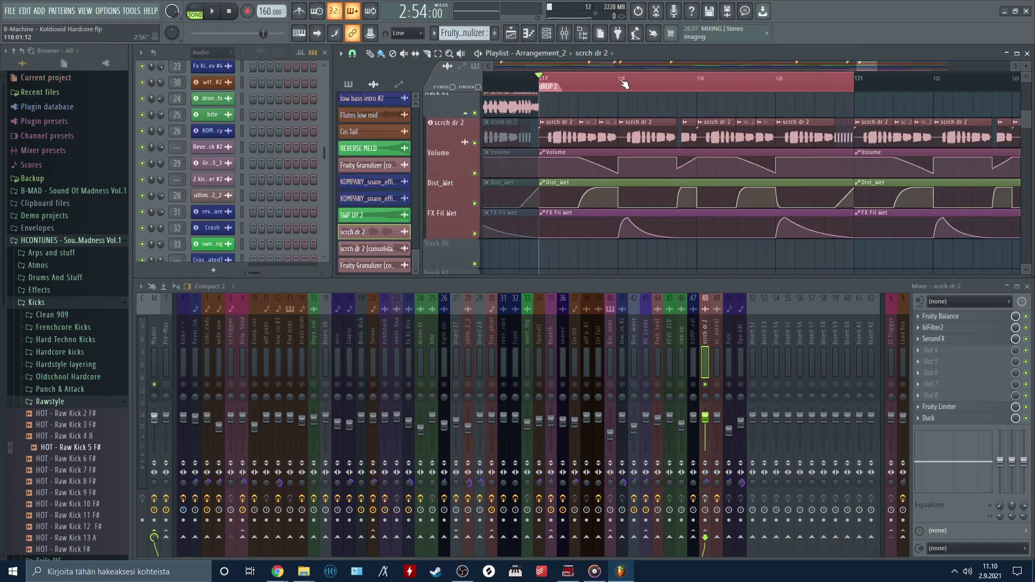
mouse_move(612, 129)
mouse_down()
mouse_move(672, 151)
mouse_move(648, 116)
mouse_move(602, 111)
mouse_up()
scroll(602, 113, down, 2)
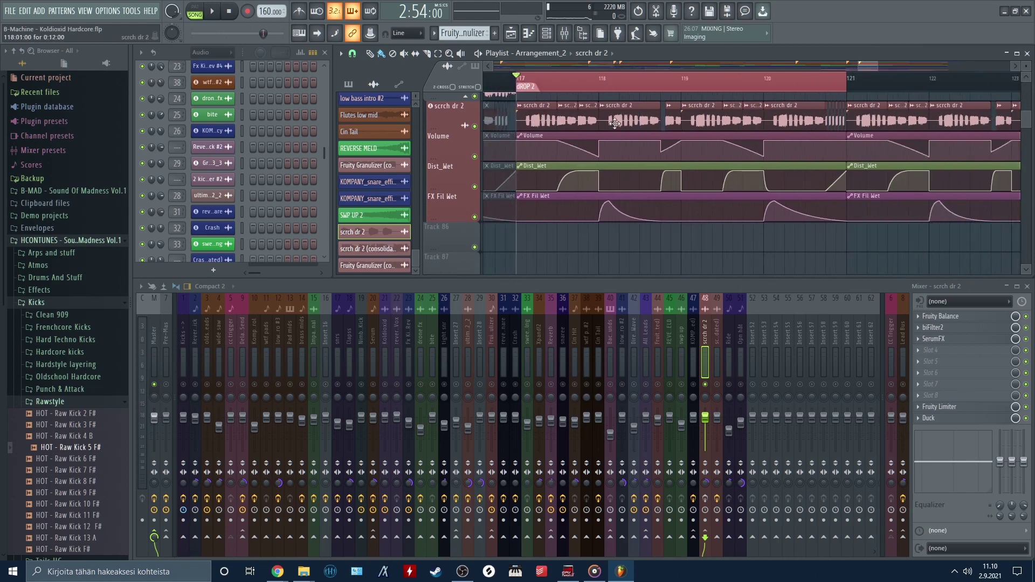
key(space)
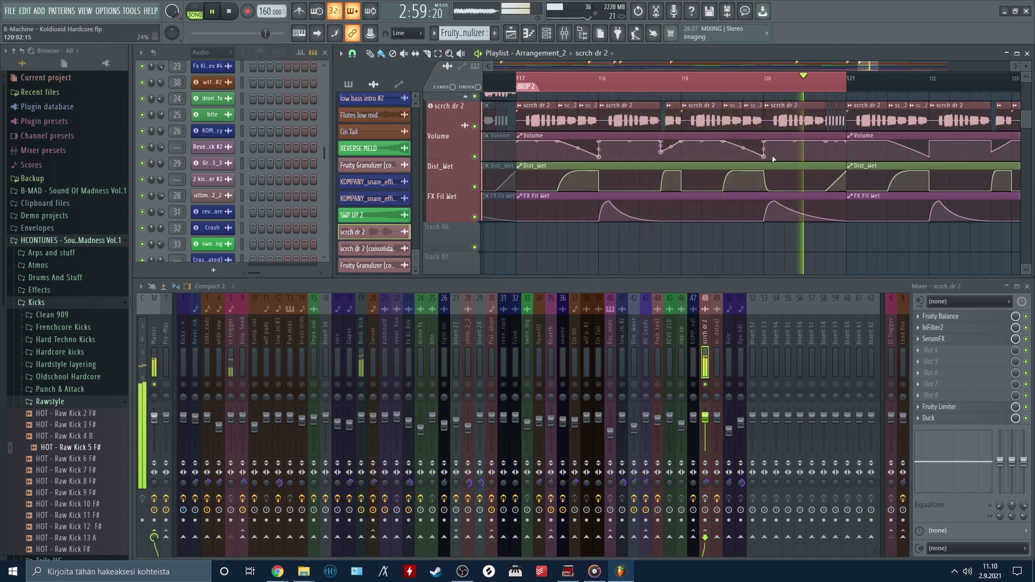
key(space)
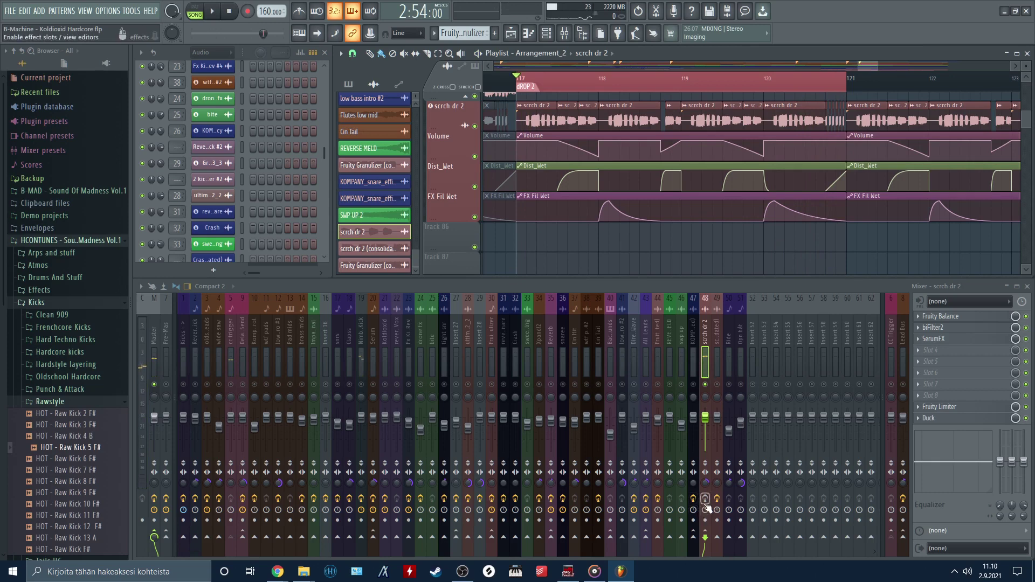
Play drop 2 again to compare scrch dr 2 with its effects off and on, unsolo its mixer track, and stop playback.
key(space)
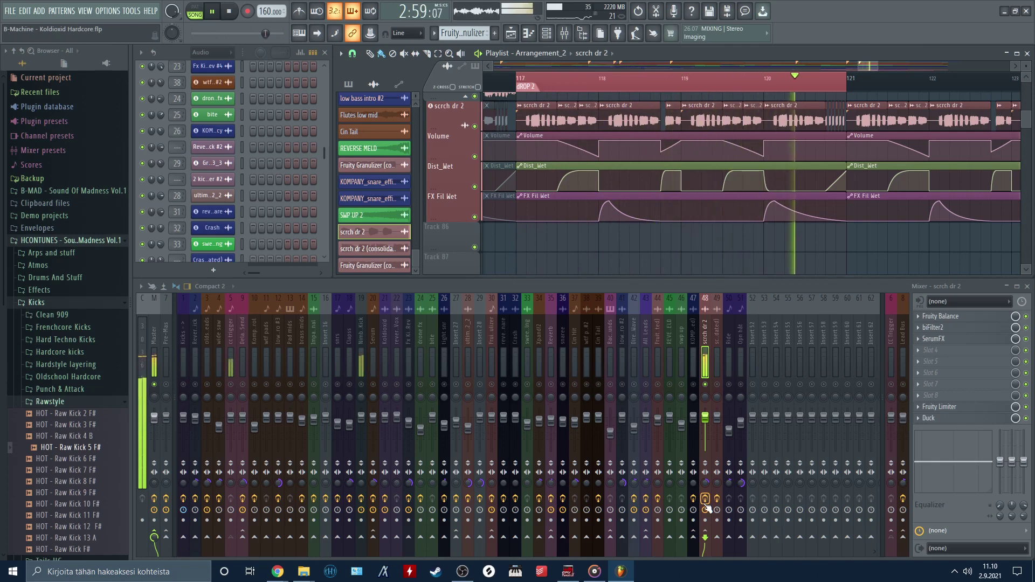
right_click(705, 385)
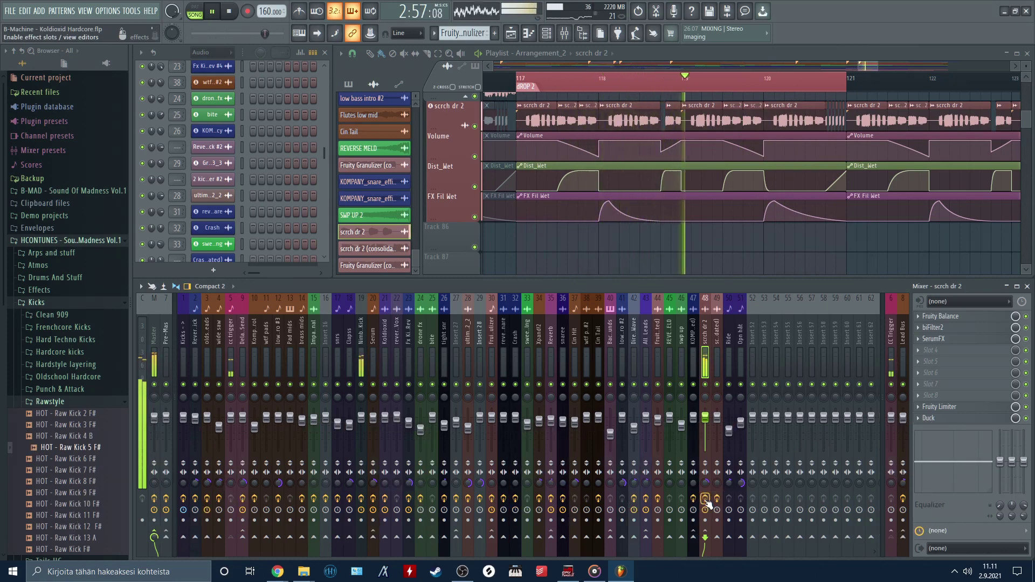
click(230, 8)
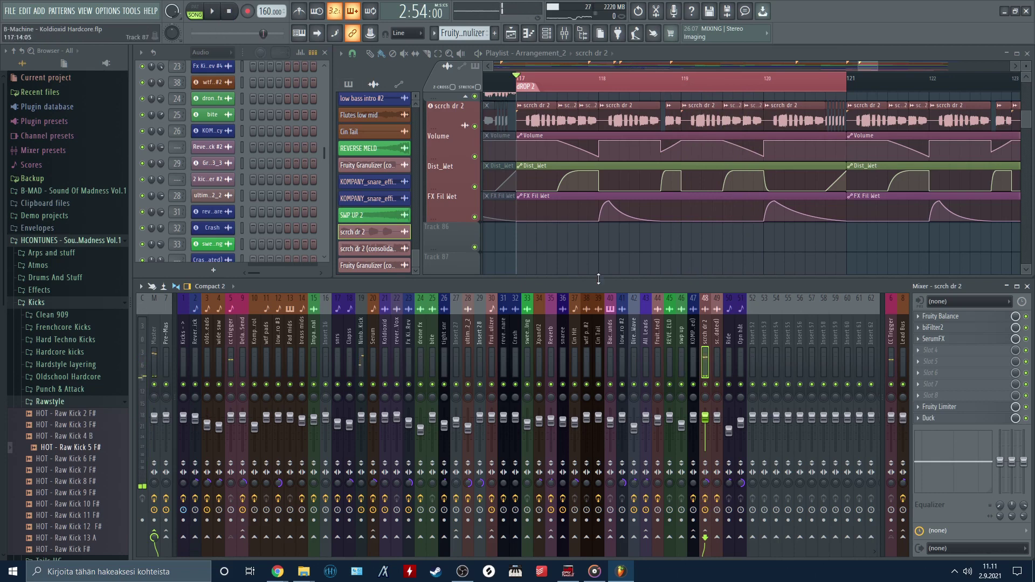
Solo the scrch dr 2 mixer track, and examine its biFilter2 effect while playing drop 2.
right_click(708, 385)
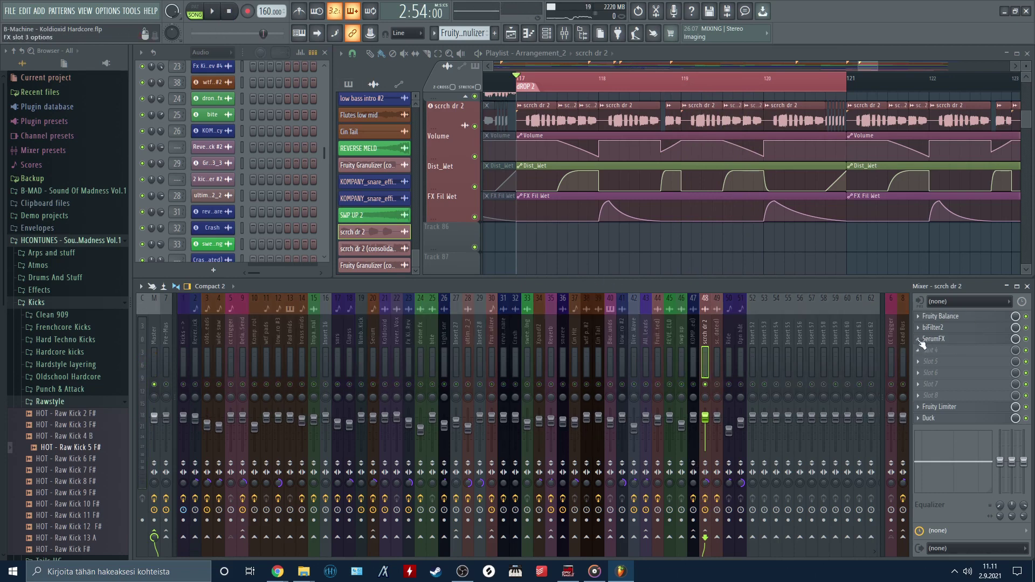
click(938, 328)
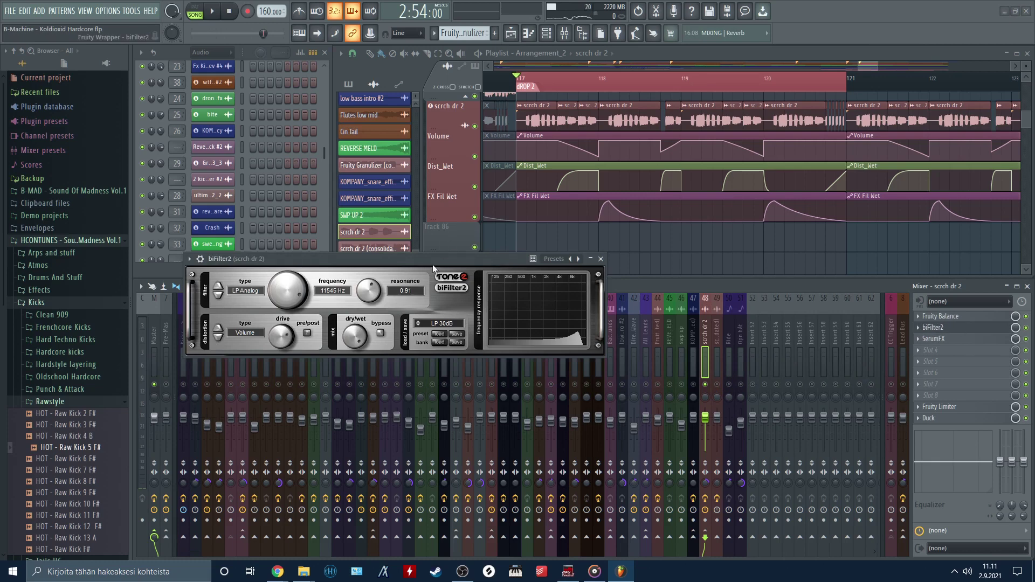
drag(427, 258, 465, 165)
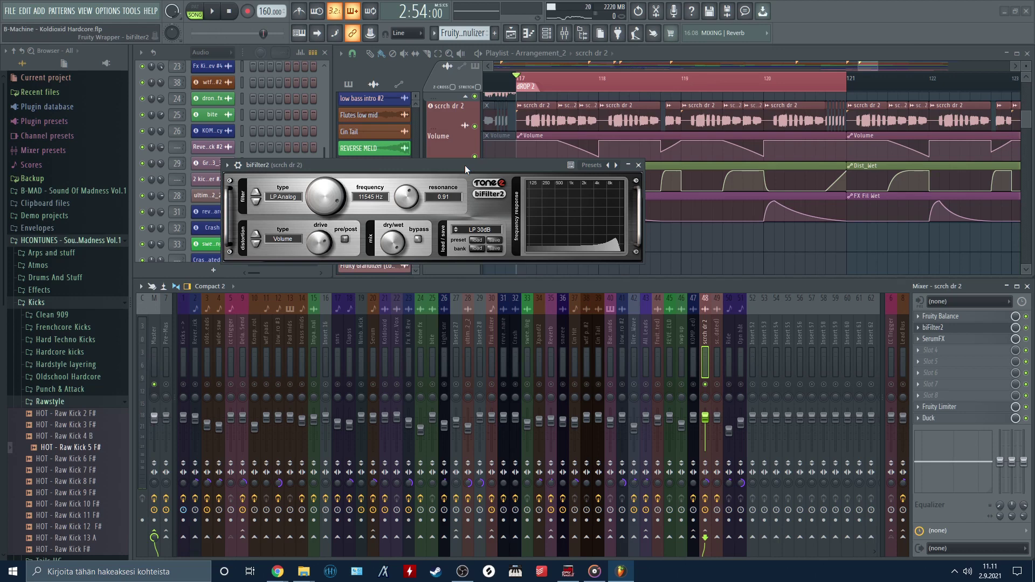
drag(406, 170, 443, 260)
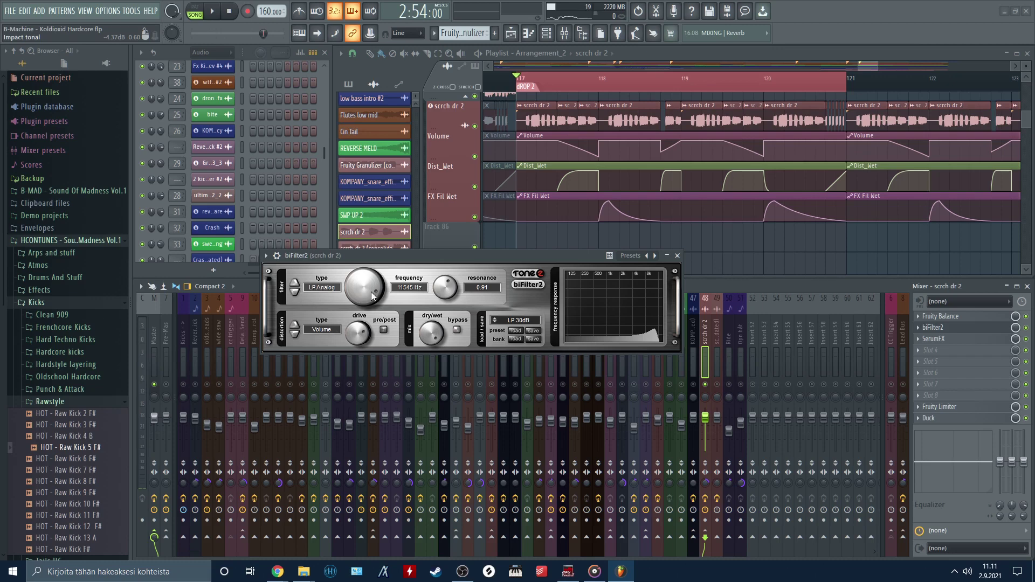
drag(508, 261, 448, 237)
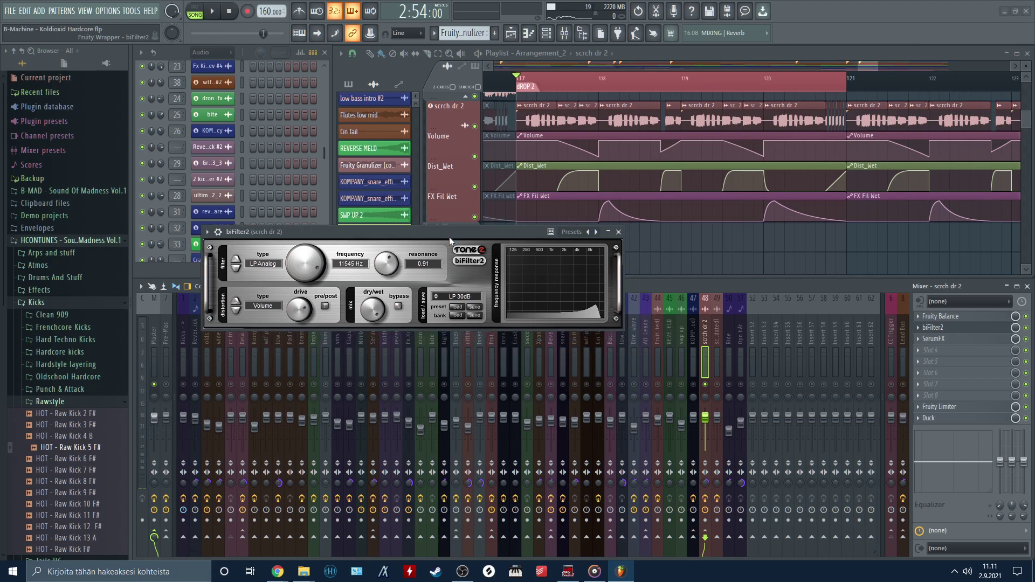
click(619, 232)
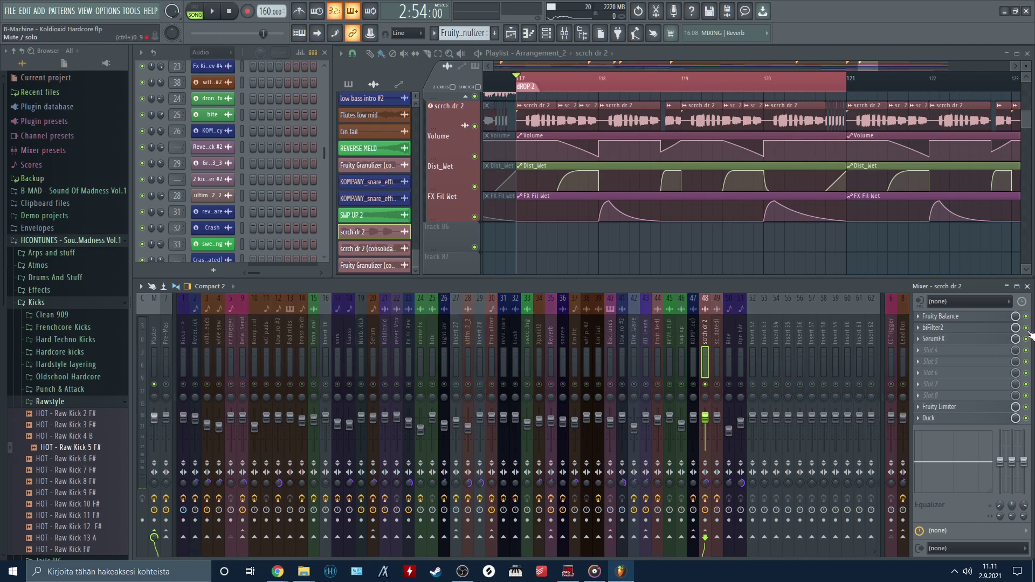
key(space)
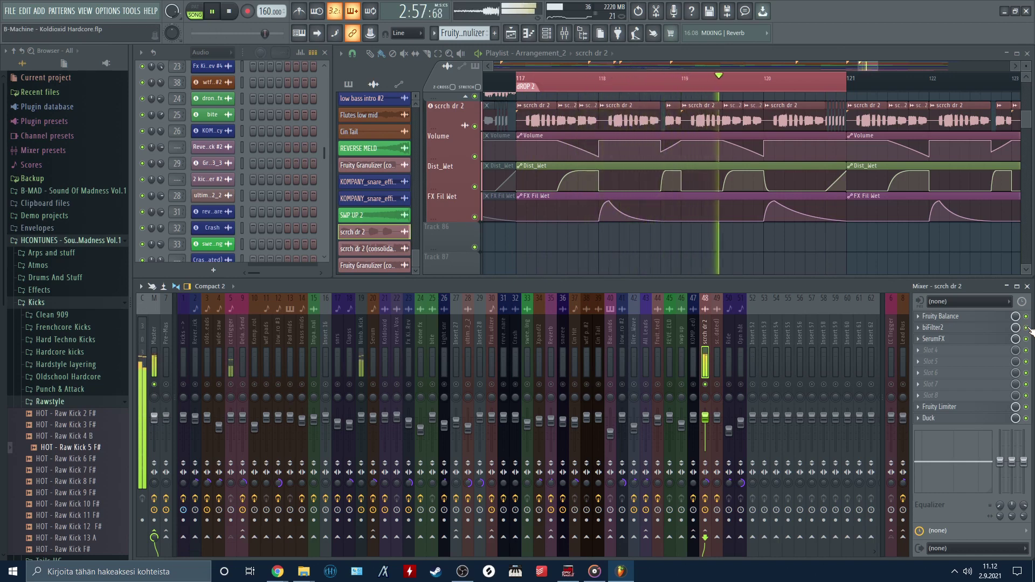
key(space)
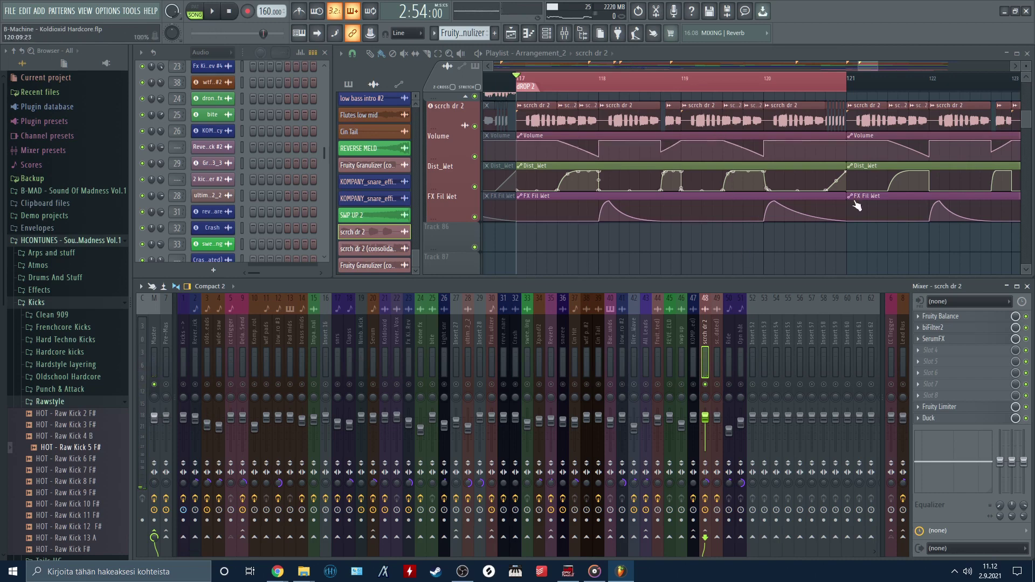
Open SerumFX on the scrch dr 2 mixer track and play drop 2 to hear its effect on the screech.
click(970, 340)
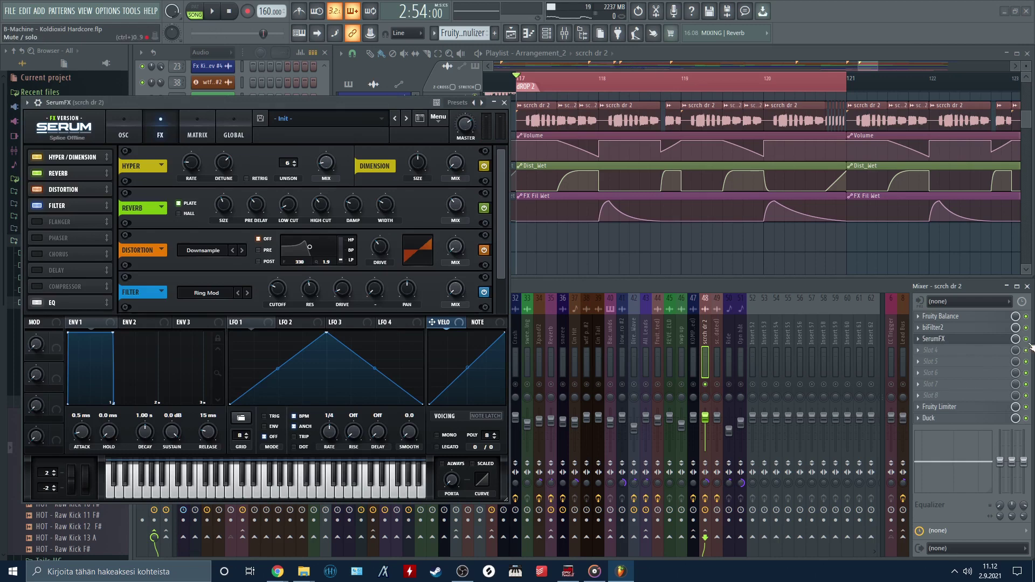
key(space)
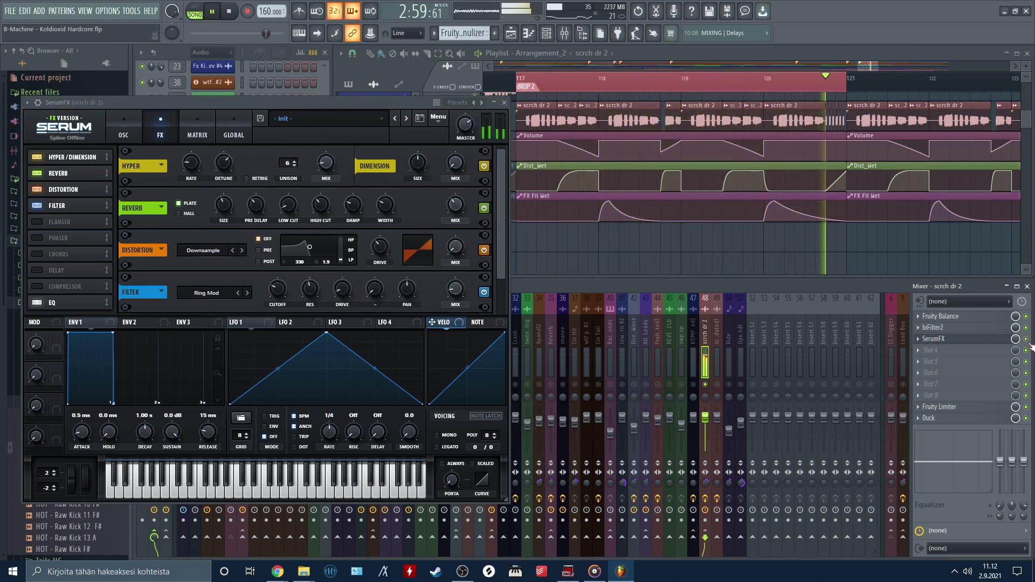
click(228, 11)
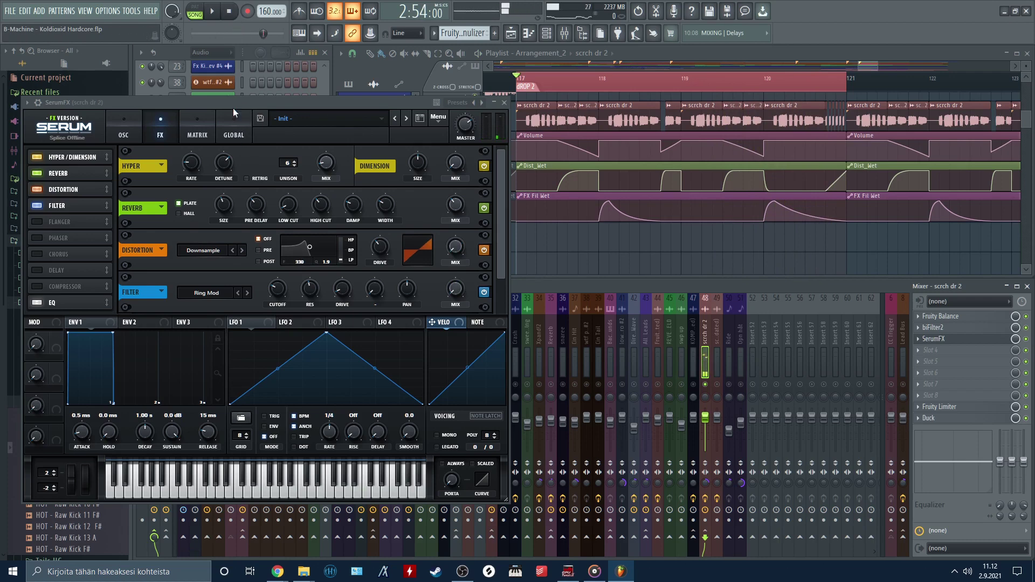
Examine the SerumFX Downsample distortion mix together with the Dist_Wet automation after the DROP 2 marker, and play the passage.
drag(233, 110, 213, 156)
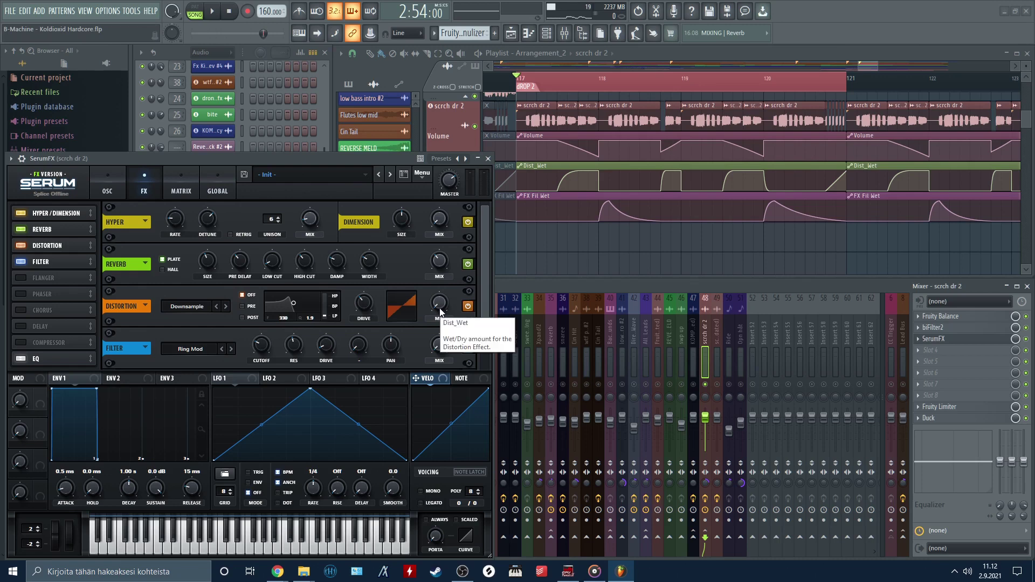
scroll(544, 174, up, 3)
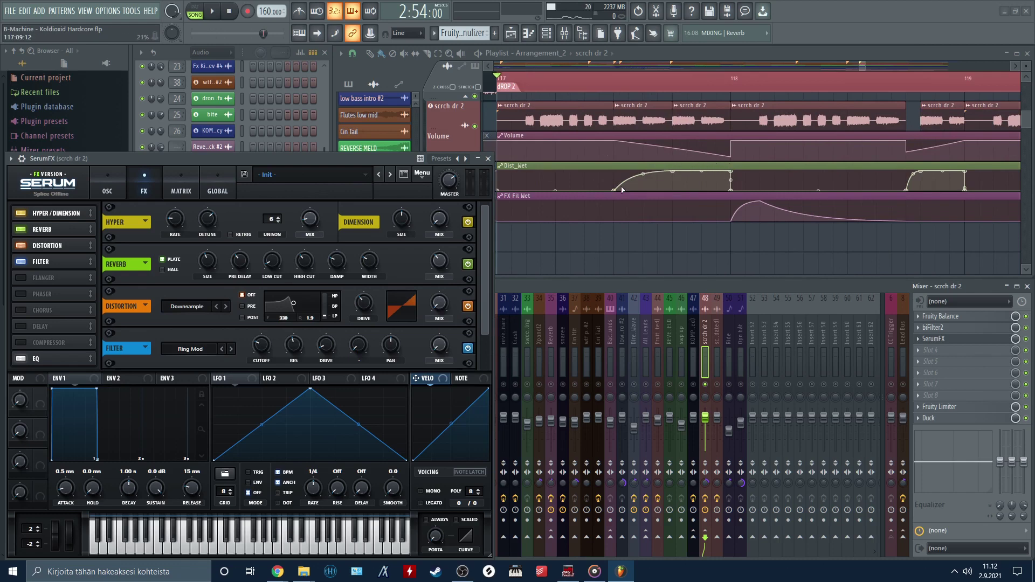
key(space)
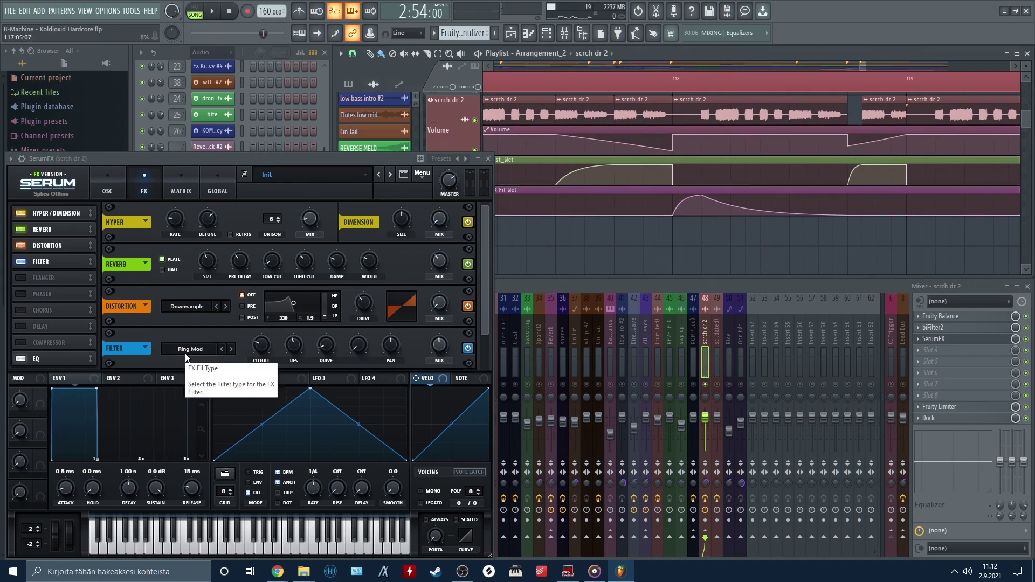
Play the passage from just before bar 118 several times to hear the FX Fil Wet automation drive the SerumFX Ring Mod filter.
scroll(607, 89, down, 3)
drag(603, 157, 627, 171)
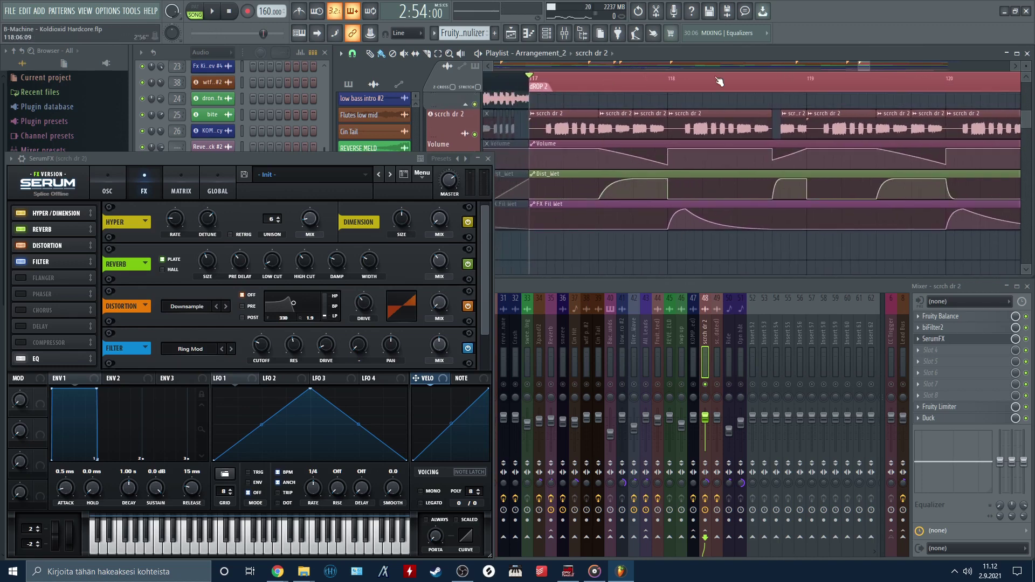
scroll(717, 86, up, 2)
key(space)
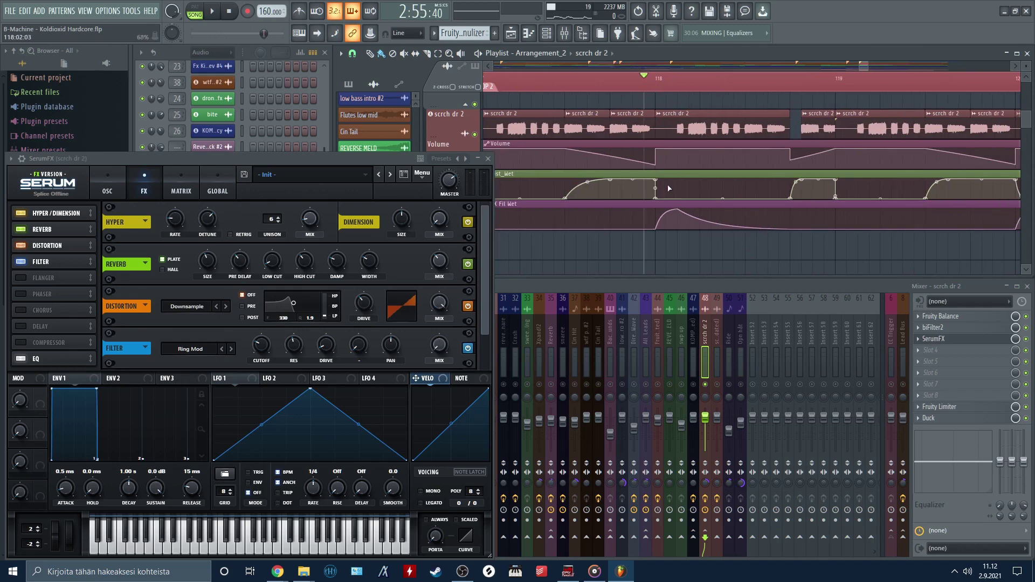
key(space)
mouse_move(734, 227)
mouse_down()
mouse_move(734, 209)
mouse_move(733, 226)
mouse_up()
key(space)
key(space)
key(space)
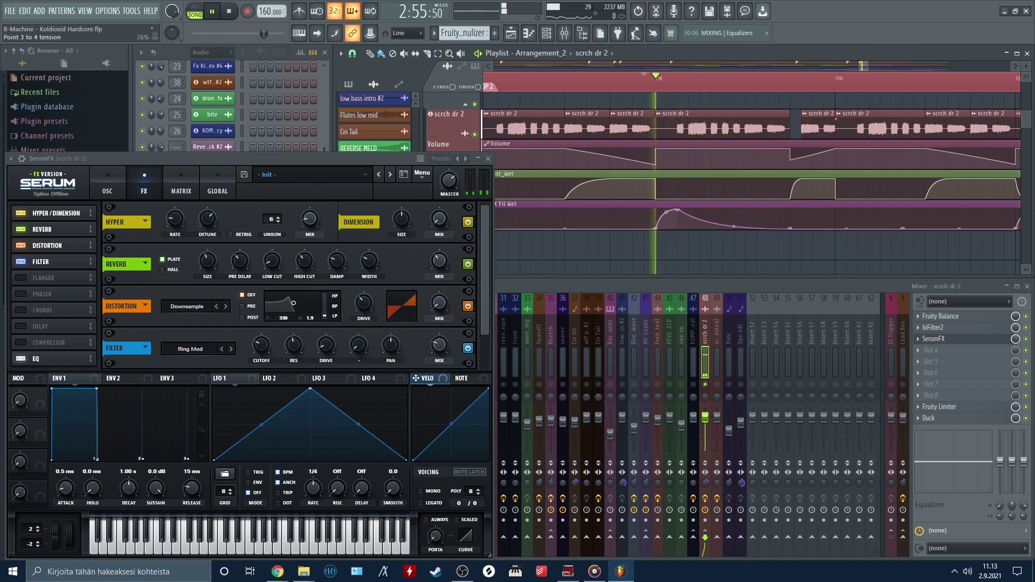
key(space)
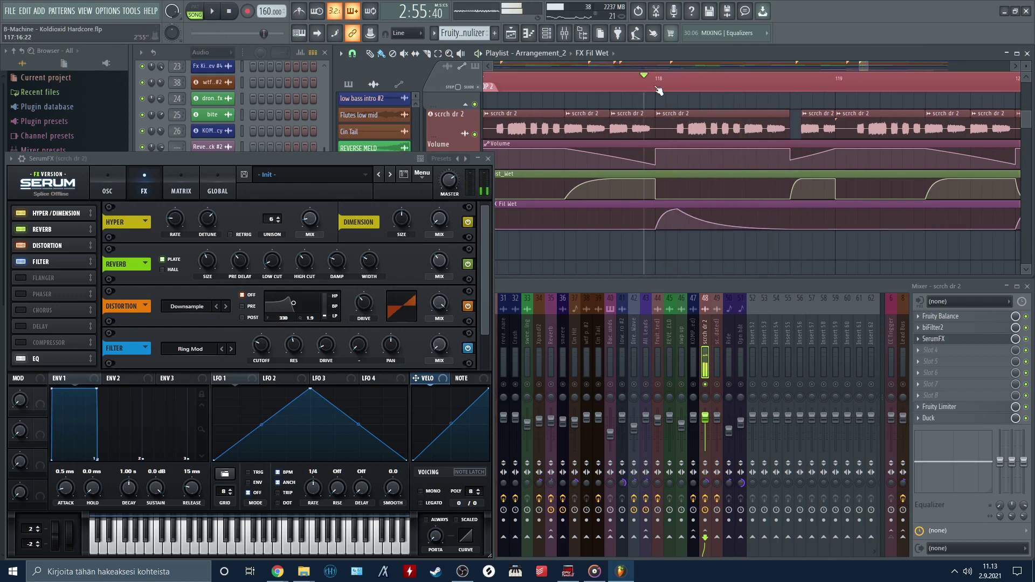
Open Fruity Balance on scrch dr 2, play from the DROP 2 marker, and examine the Volume automation that controls it.
scroll(659, 91, down, 3)
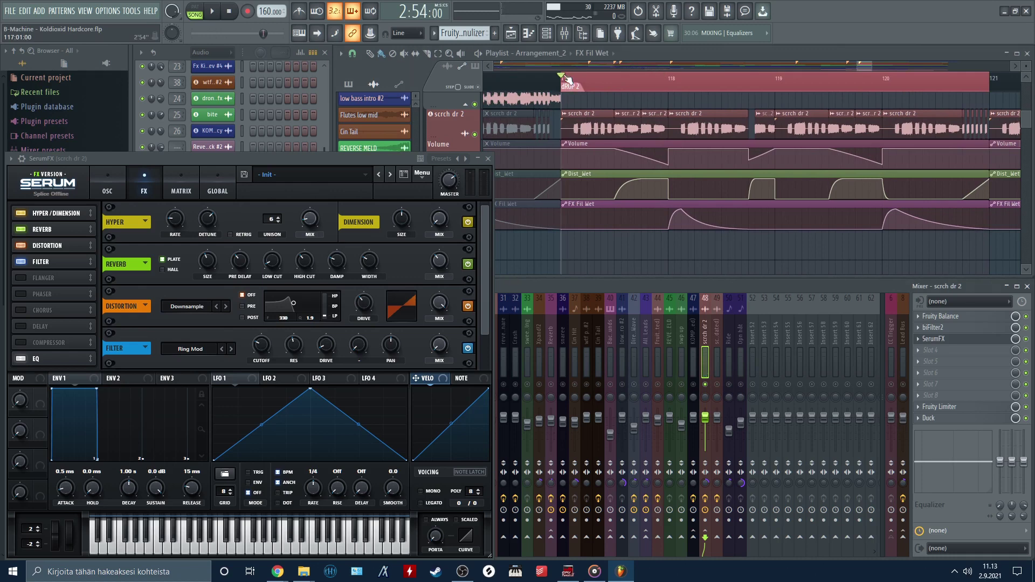
click(941, 317)
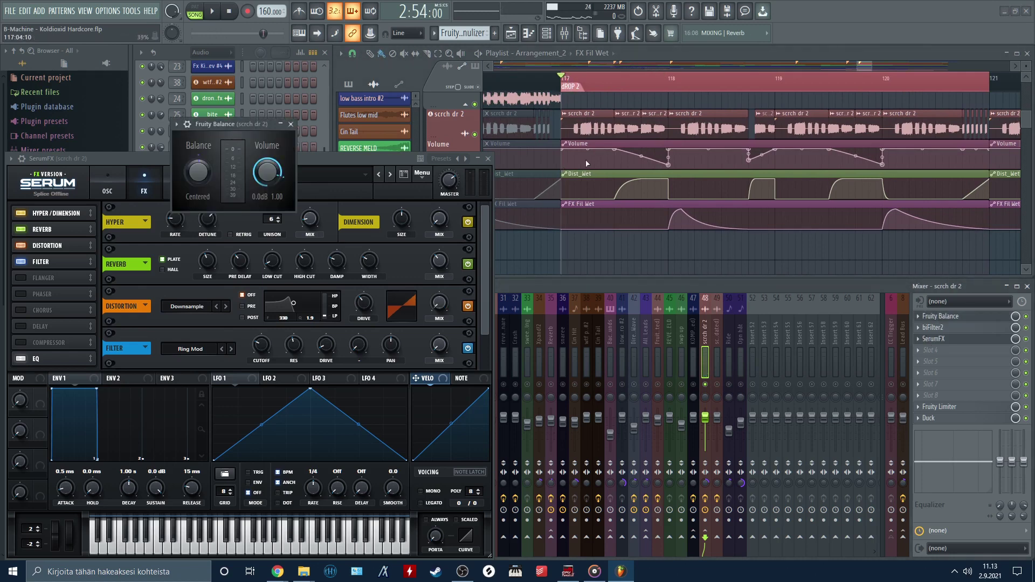
key(space)
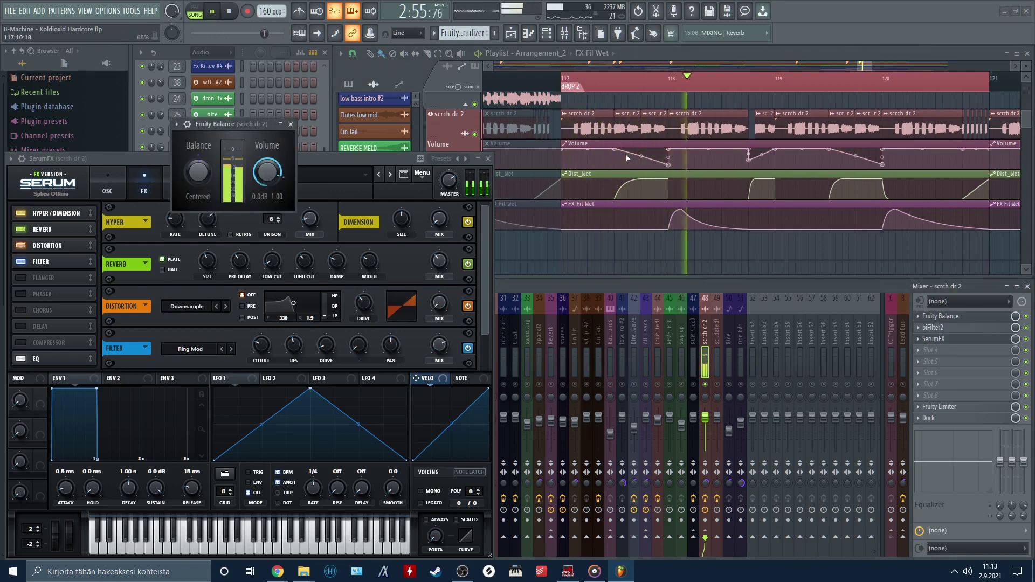
key(space)
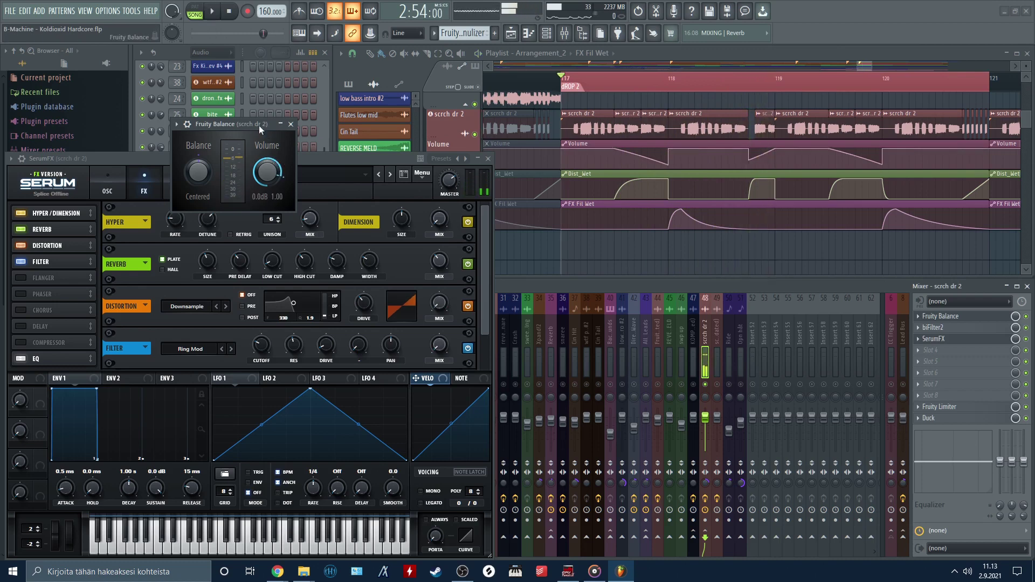
drag(259, 125, 797, 282)
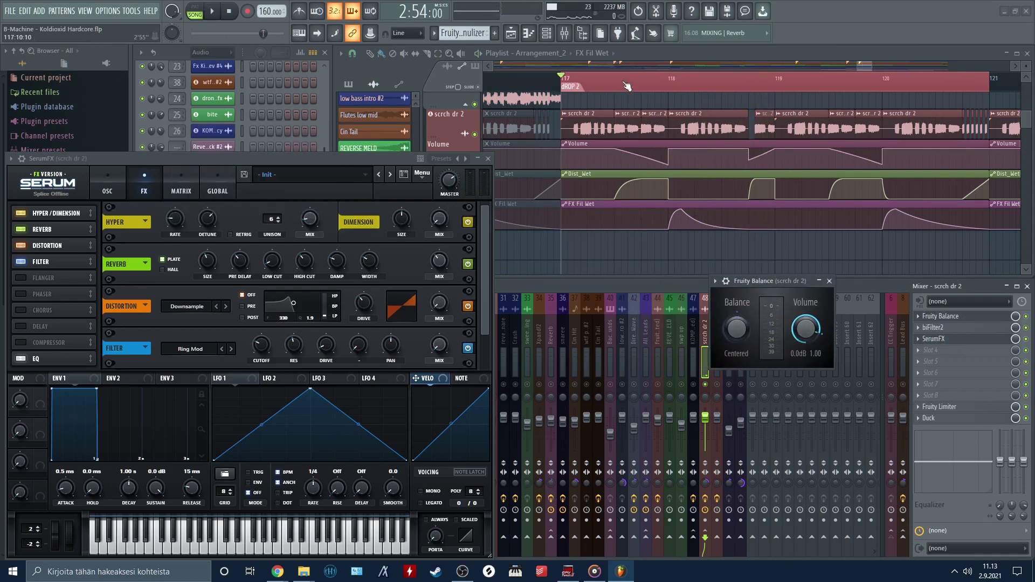
scroll(627, 86, up, 3)
drag(752, 104, 665, 95)
scroll(647, 129, down, 4)
scroll(701, 205, up, 4)
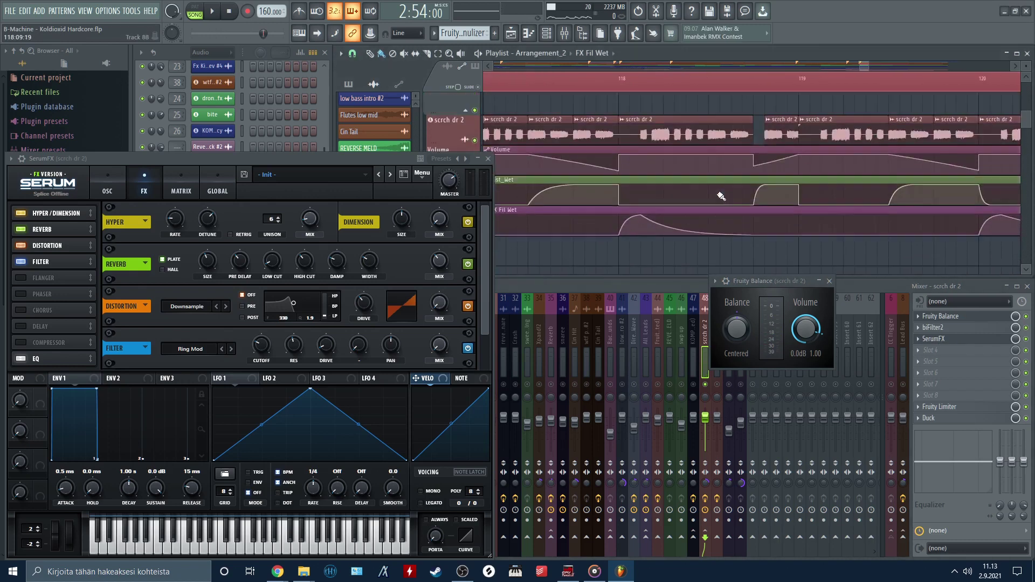
scroll(701, 178, down, 3)
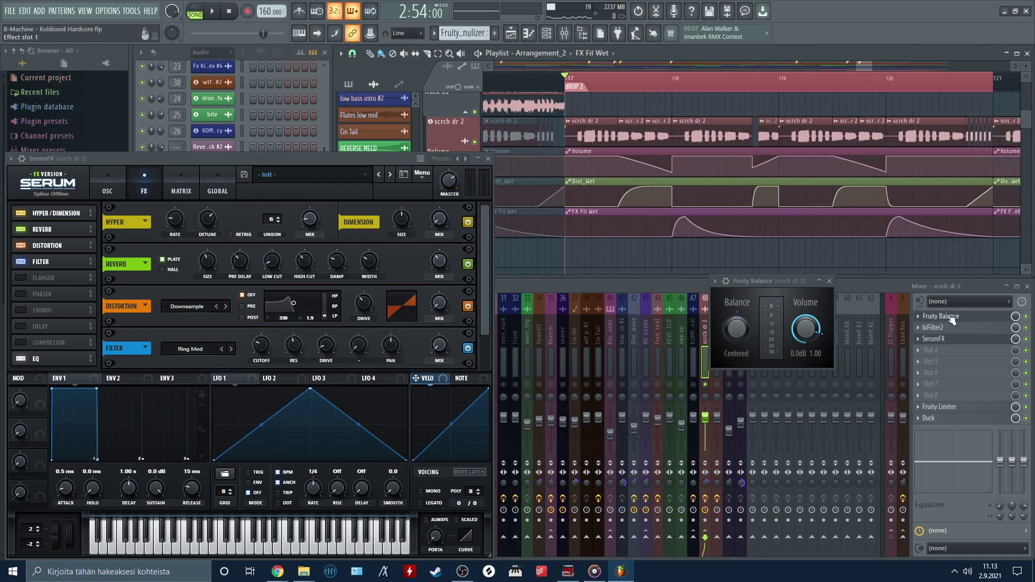
Close SerumFX and unsolo the scrch dr 2 mixer track.
click(489, 159)
scroll(656, 177, down, 2)
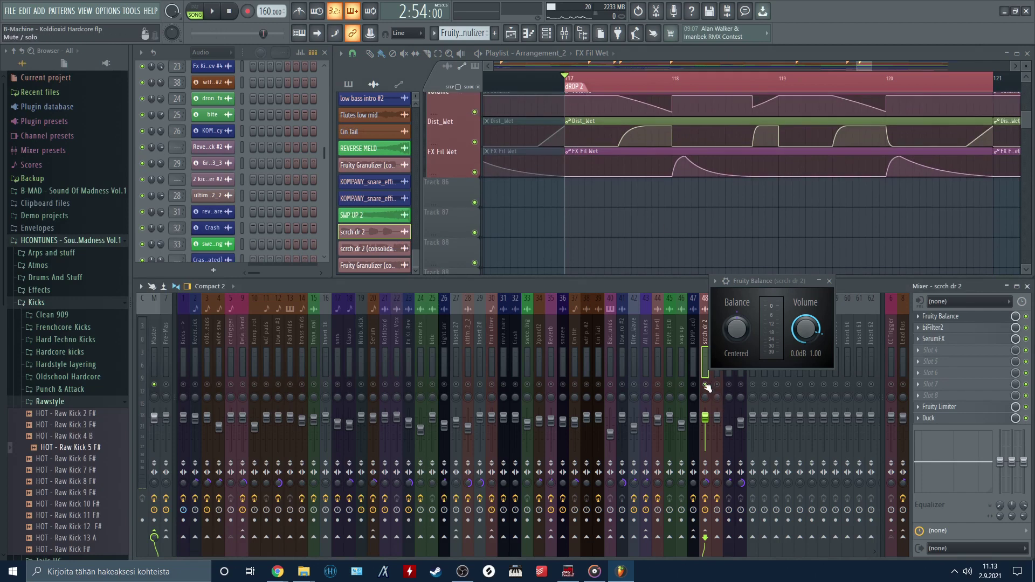
scroll(620, 234, up, 5)
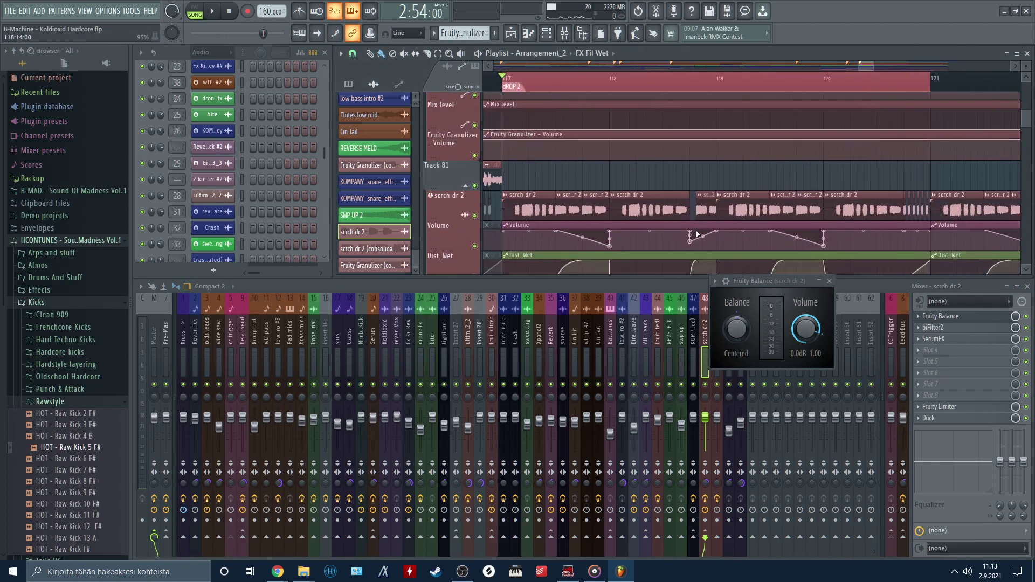
Play drop 2 in the full mix with the scrch dr 2 clips and their automation in view, and stop playback.
scroll(667, 88, down, 2)
scroll(694, 130, down, 2)
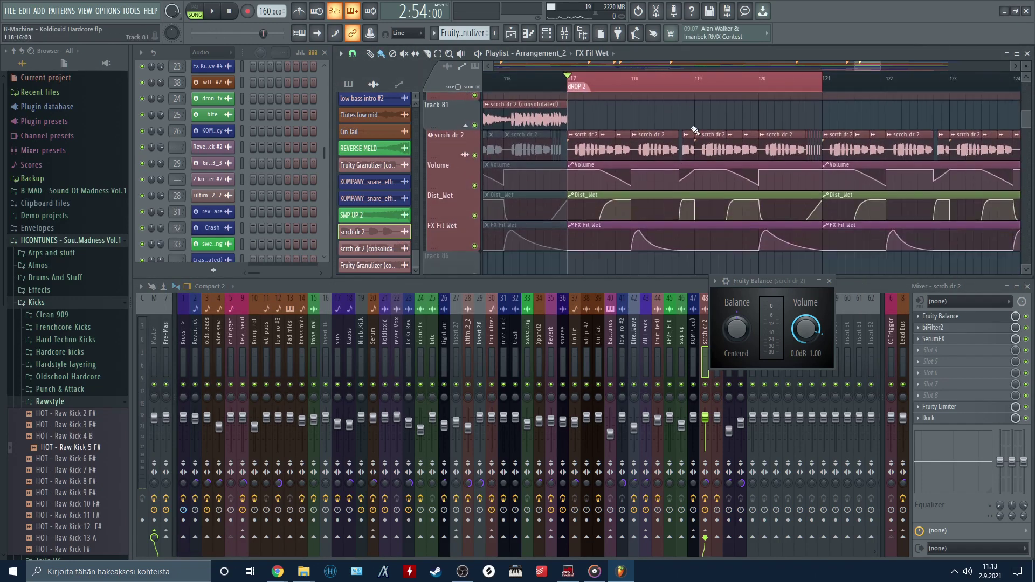
key(space)
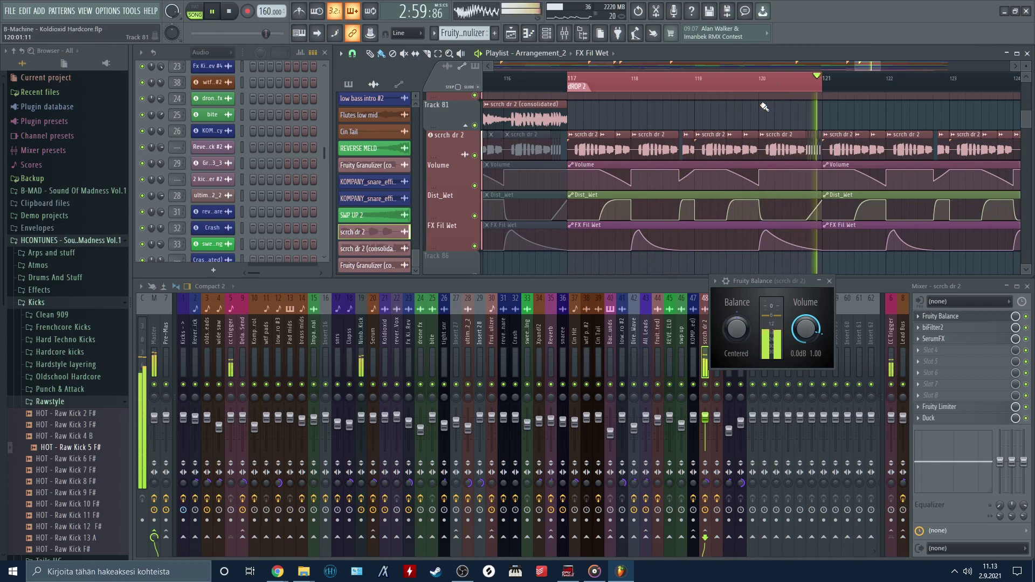
click(230, 13)
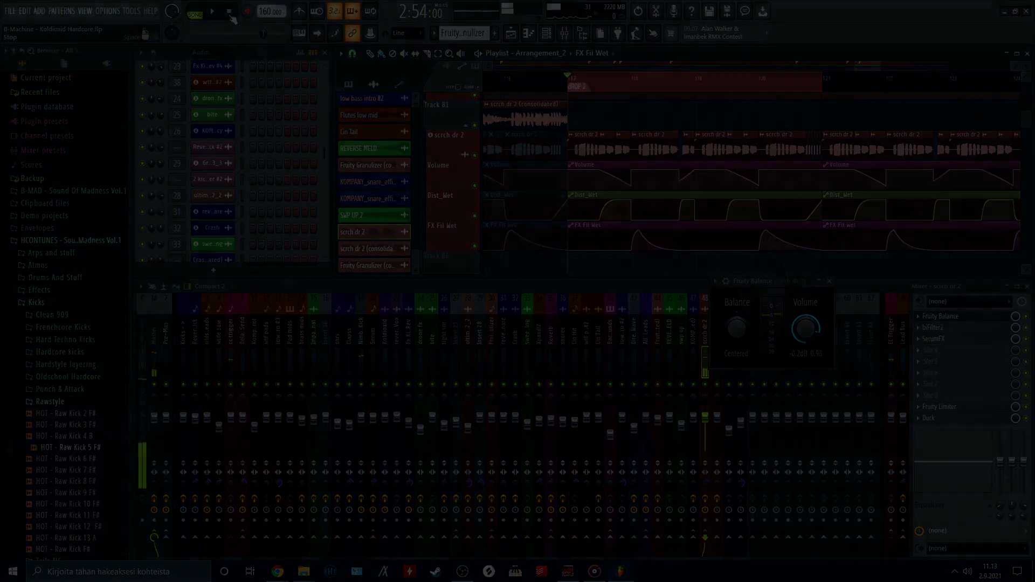